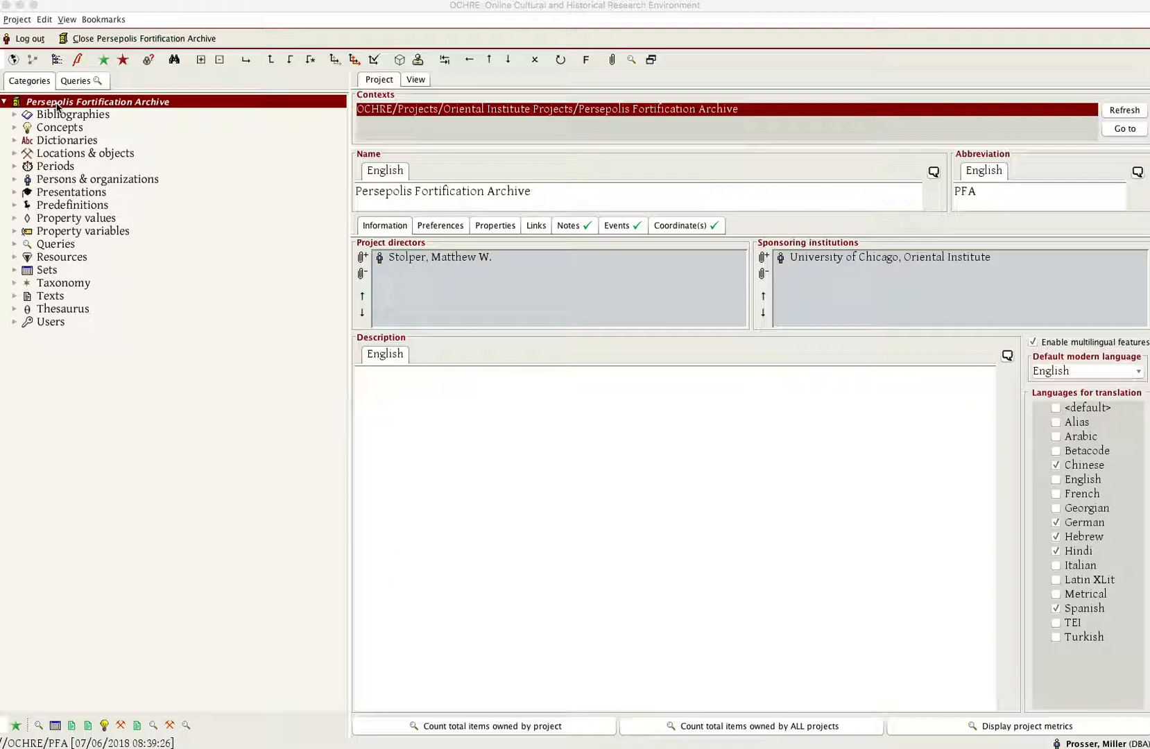
# - Open the EP Download set in the Downloading group of the project's Sets
pyautogui.click(15, 271)
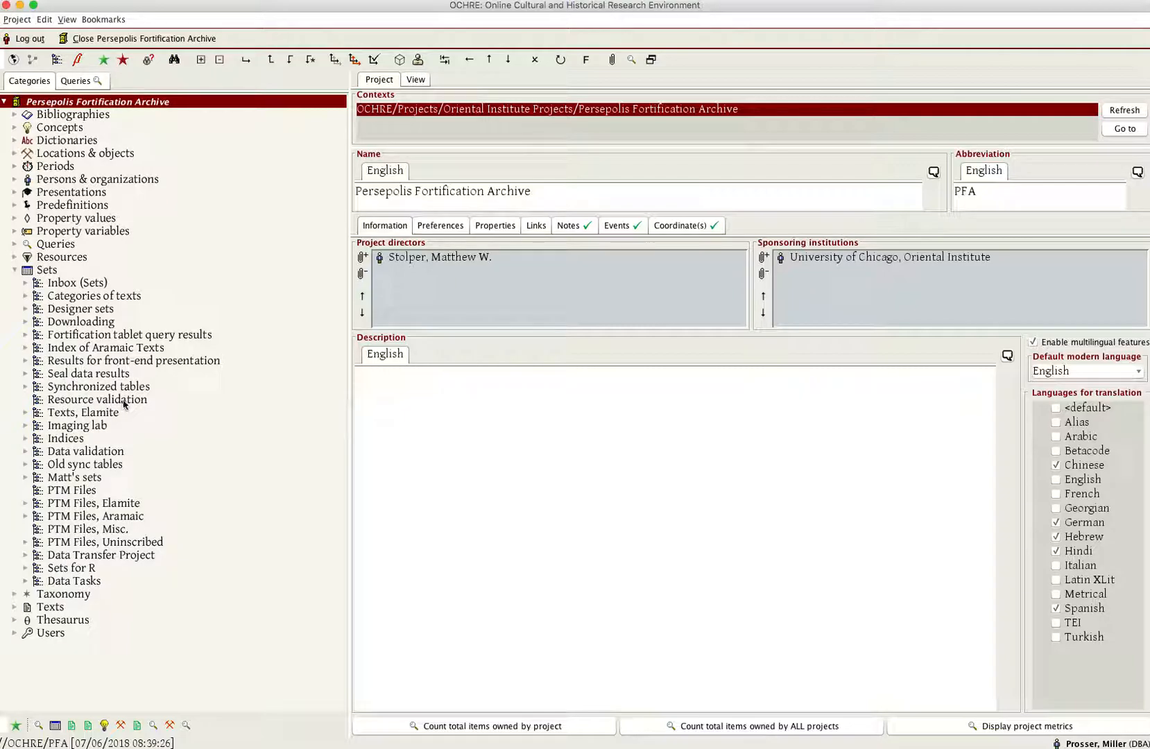
pyautogui.click(26, 322)
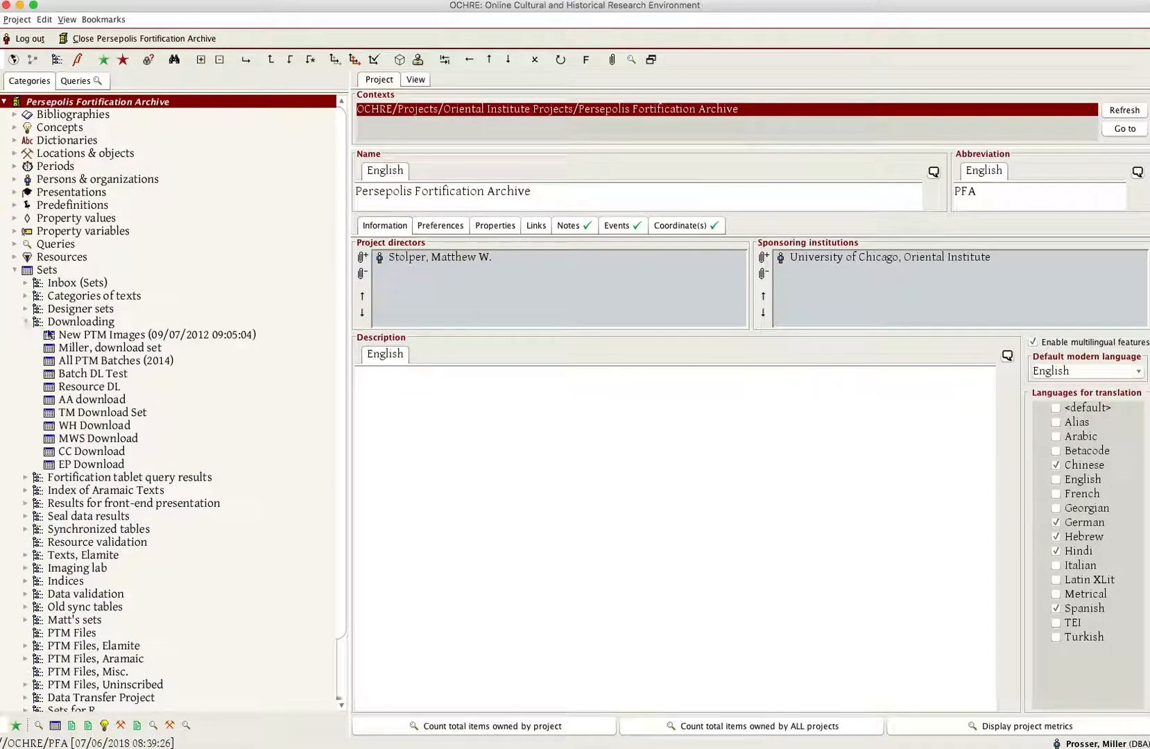
pyautogui.click(100, 465)
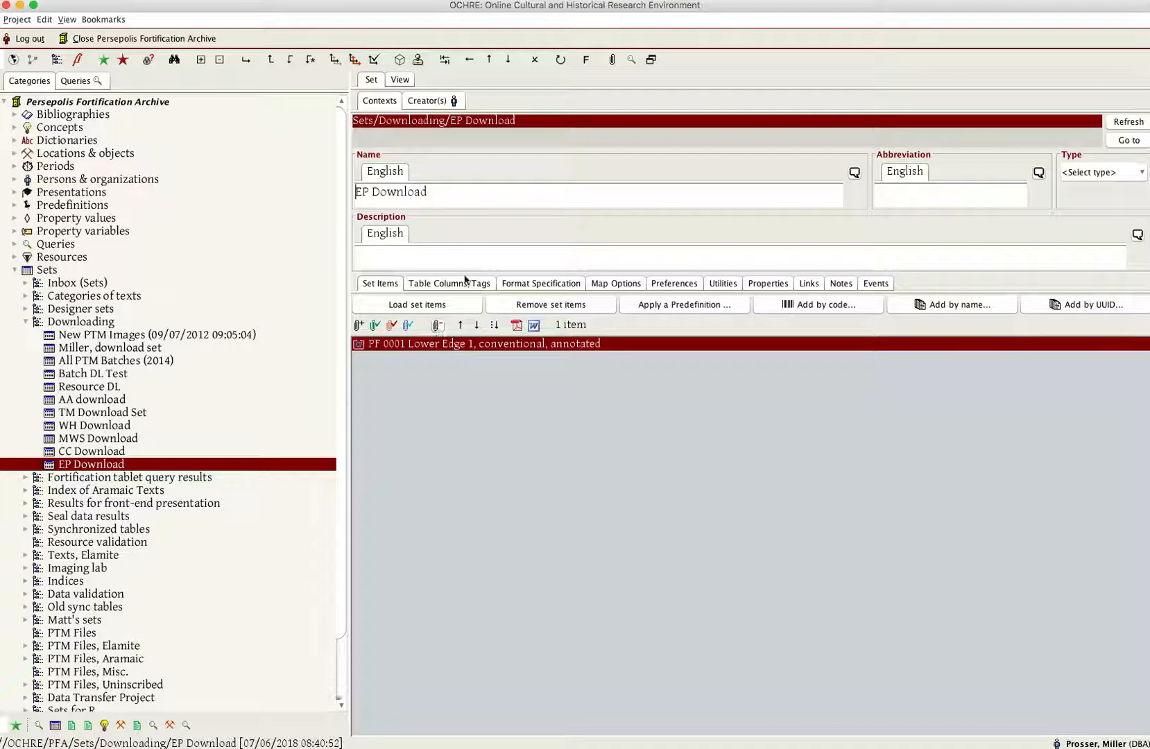
# - Bring up the linked items for the set, with Resources as the category of link target
pyautogui.click(614, 60)
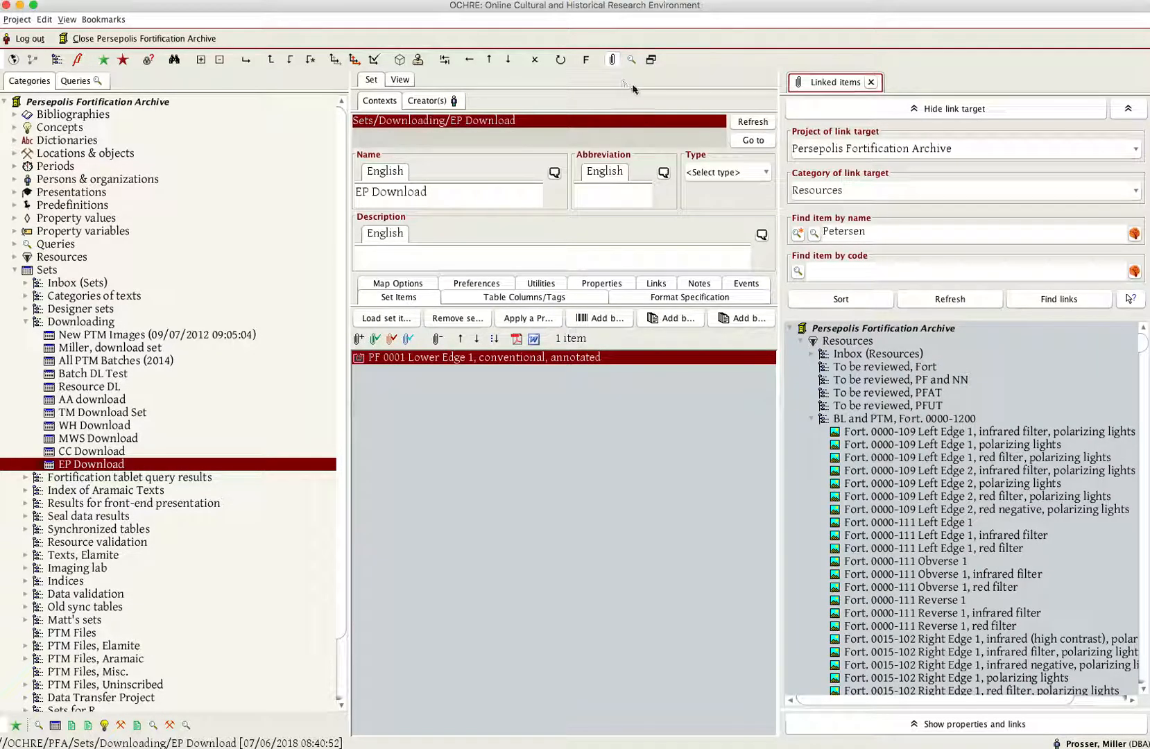
pyautogui.click(819, 189)
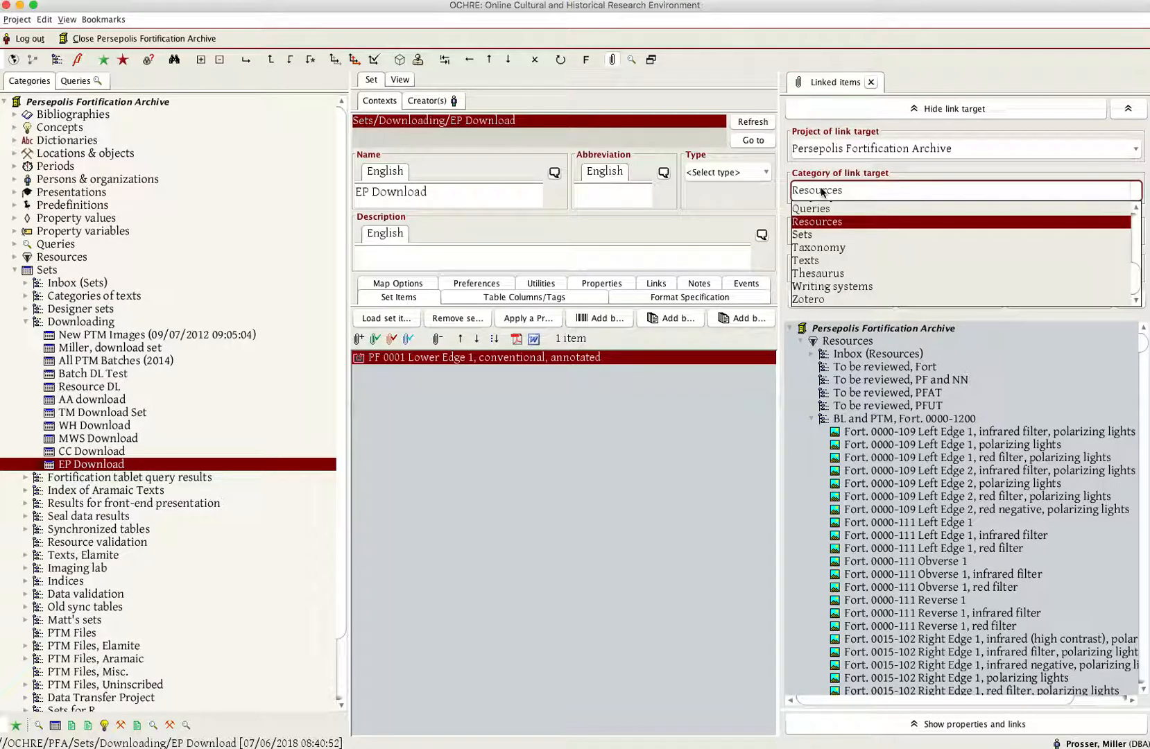
pyautogui.click(824, 223)
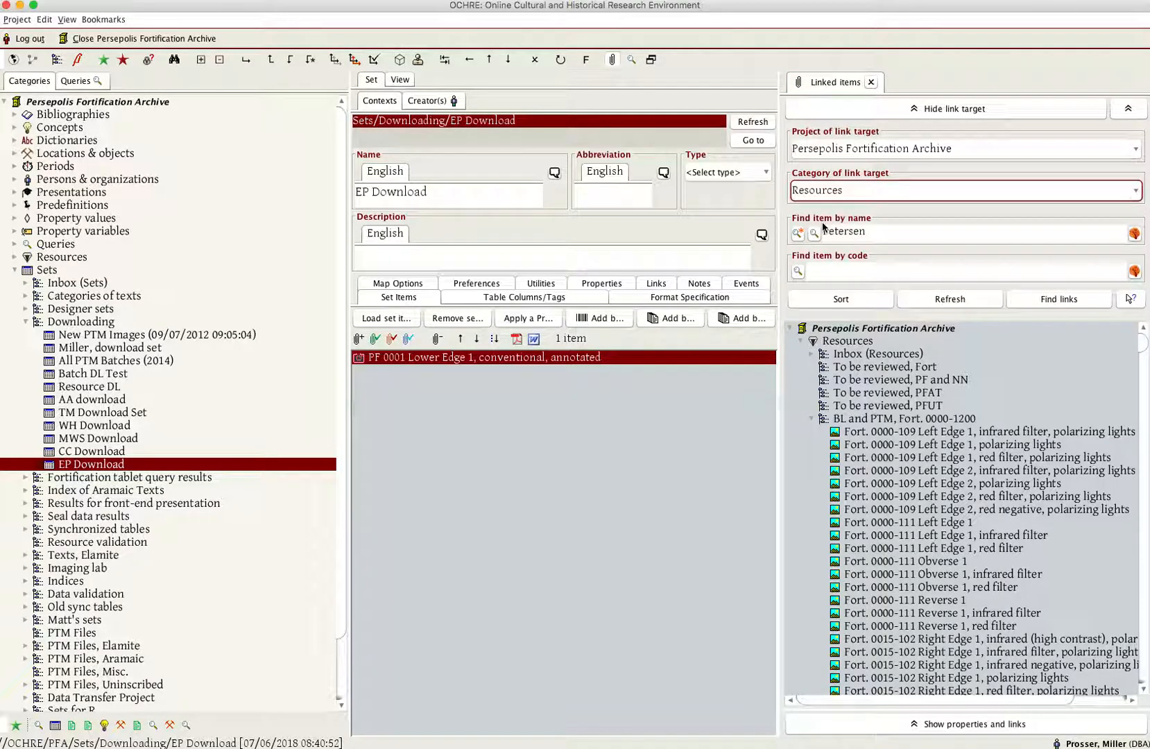
# - Add the PTM resources from Fort. 0000-102 Bottom Edge 1 through Fort. 0000-109 Reverse 1 in BL and PTM, Fort. 0000-1200 to the set
pyautogui.click(812, 419)
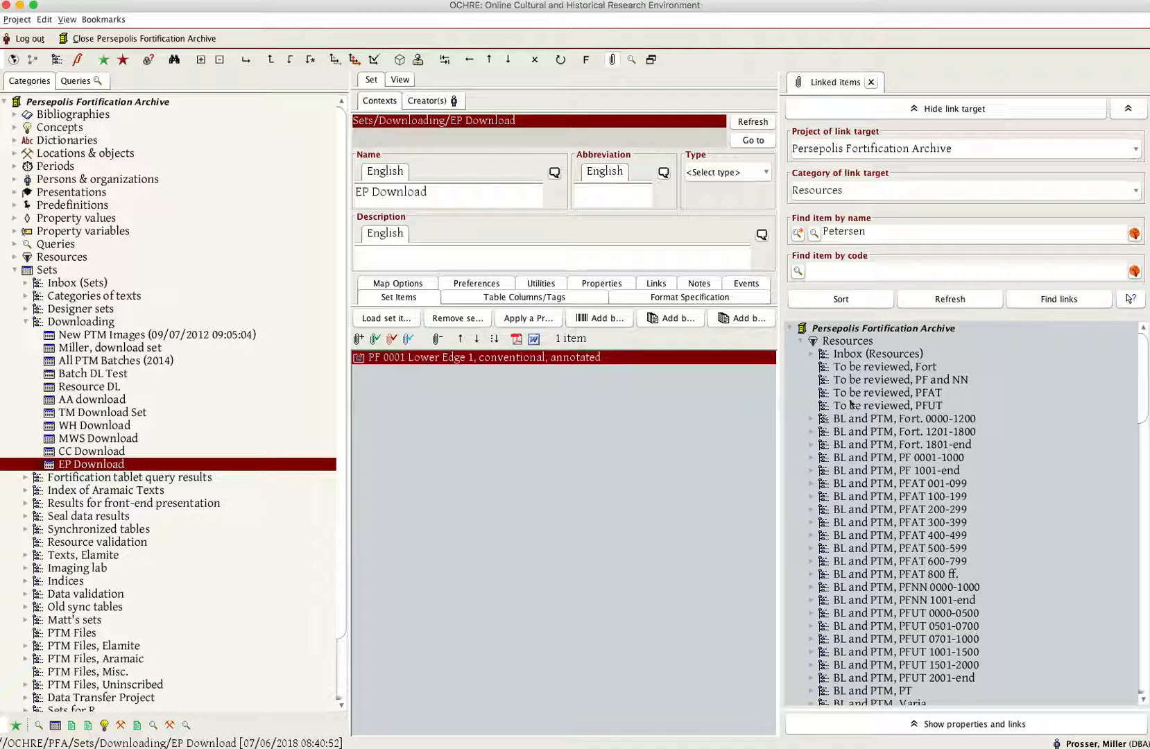
pyautogui.click(812, 419)
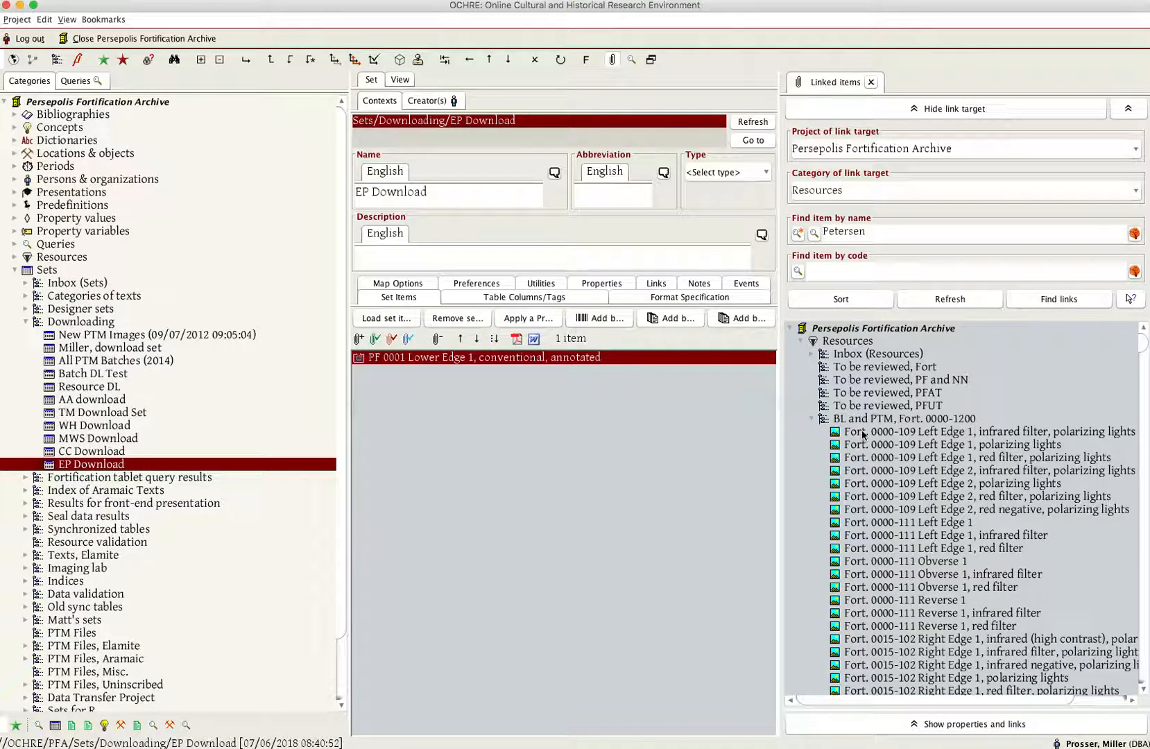
pyautogui.scroll(-20, 868, 453)
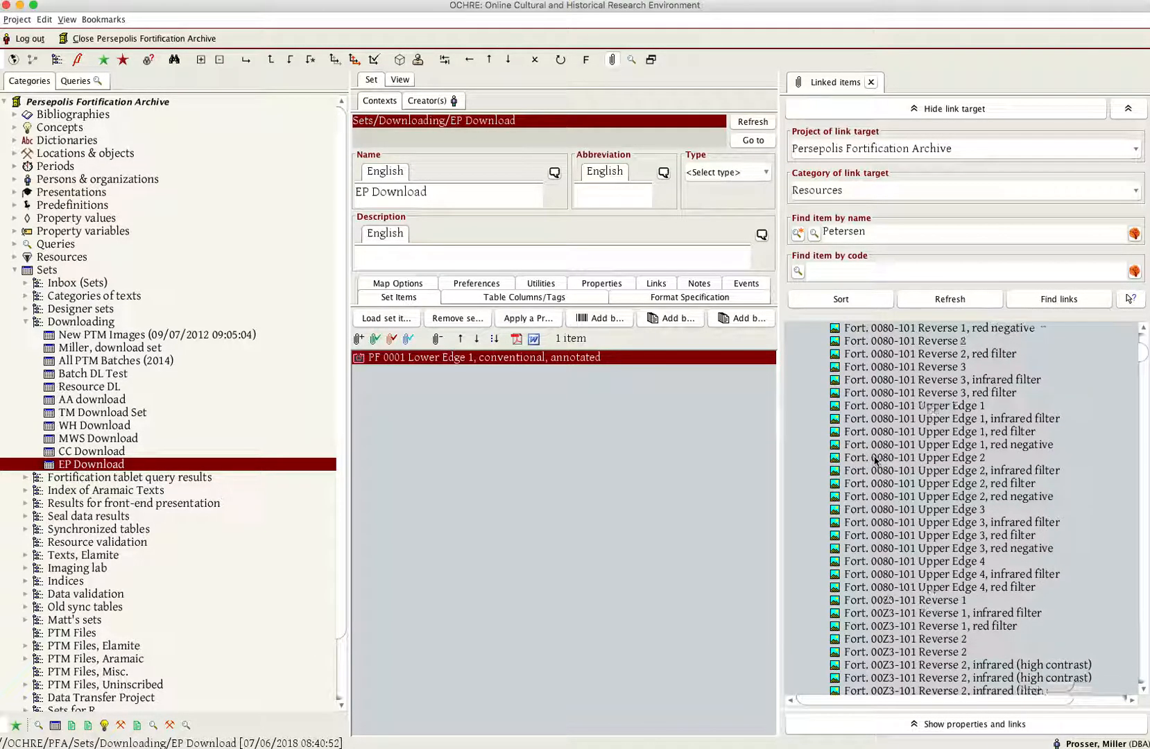
pyautogui.scroll(-20, 875, 461)
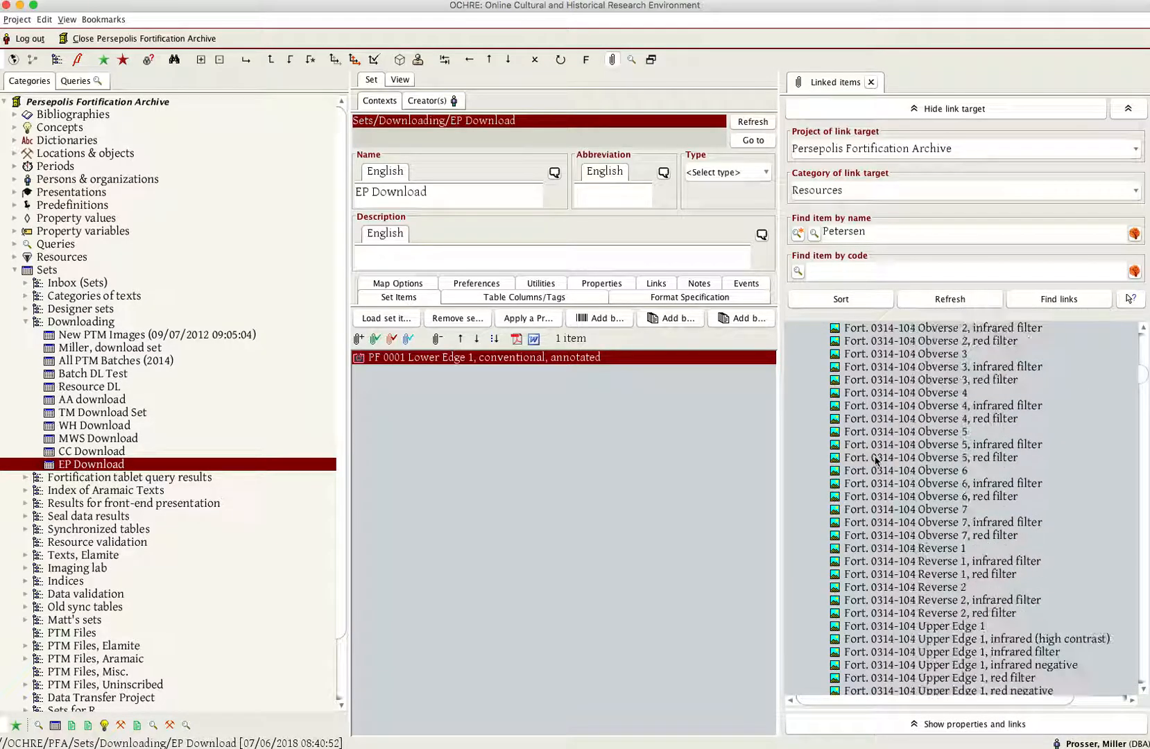
pyautogui.moveTo(1143, 377); pyautogui.dragTo(1138, 419)
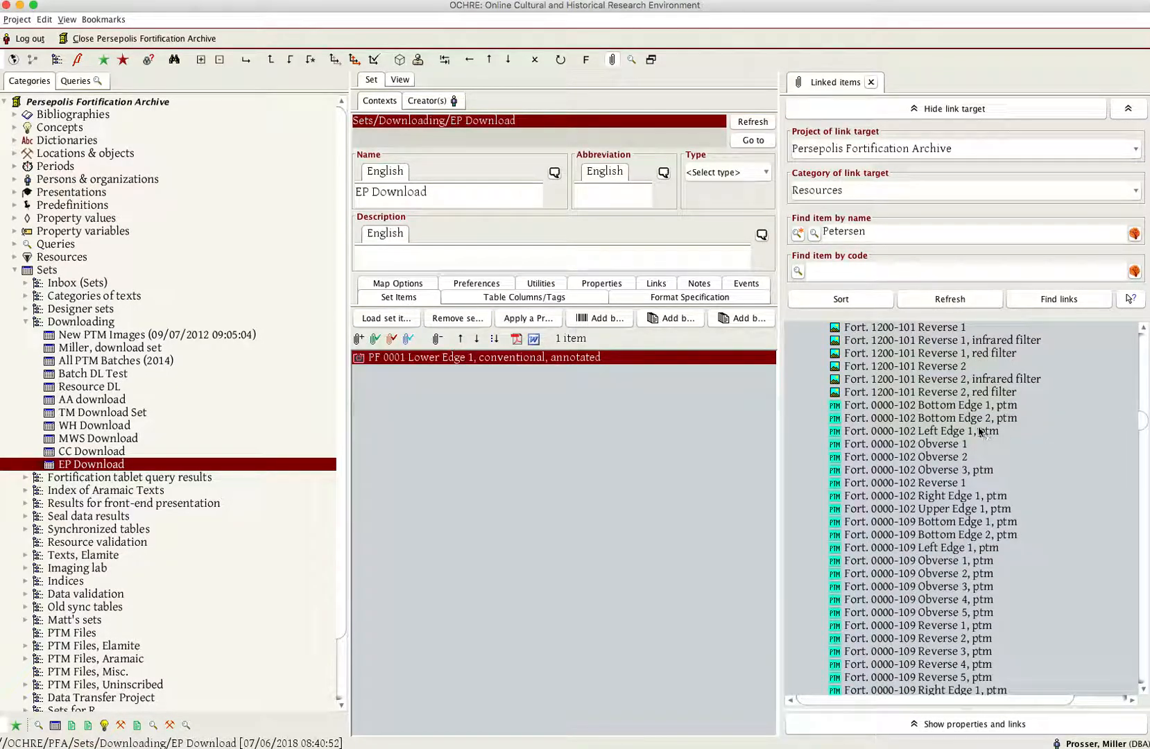
pyautogui.click(940, 409)
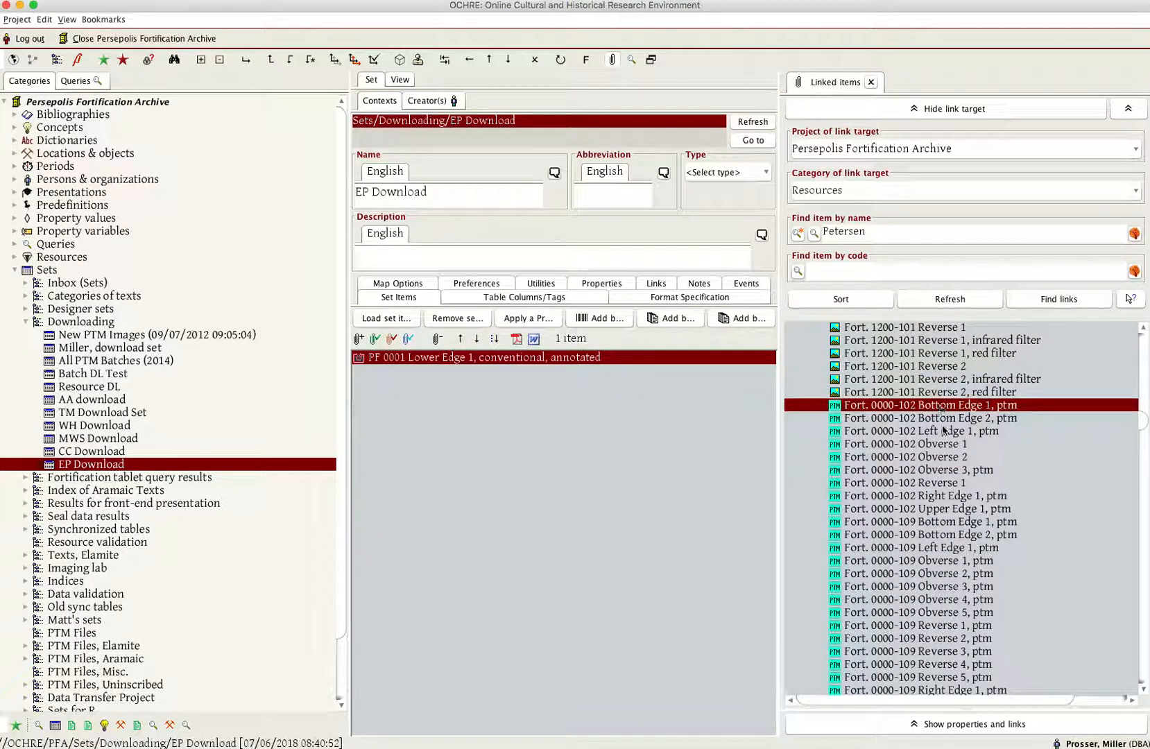
pyautogui.keyDown('shift'); pyautogui.click(897, 626); pyautogui.keyUp('shift')
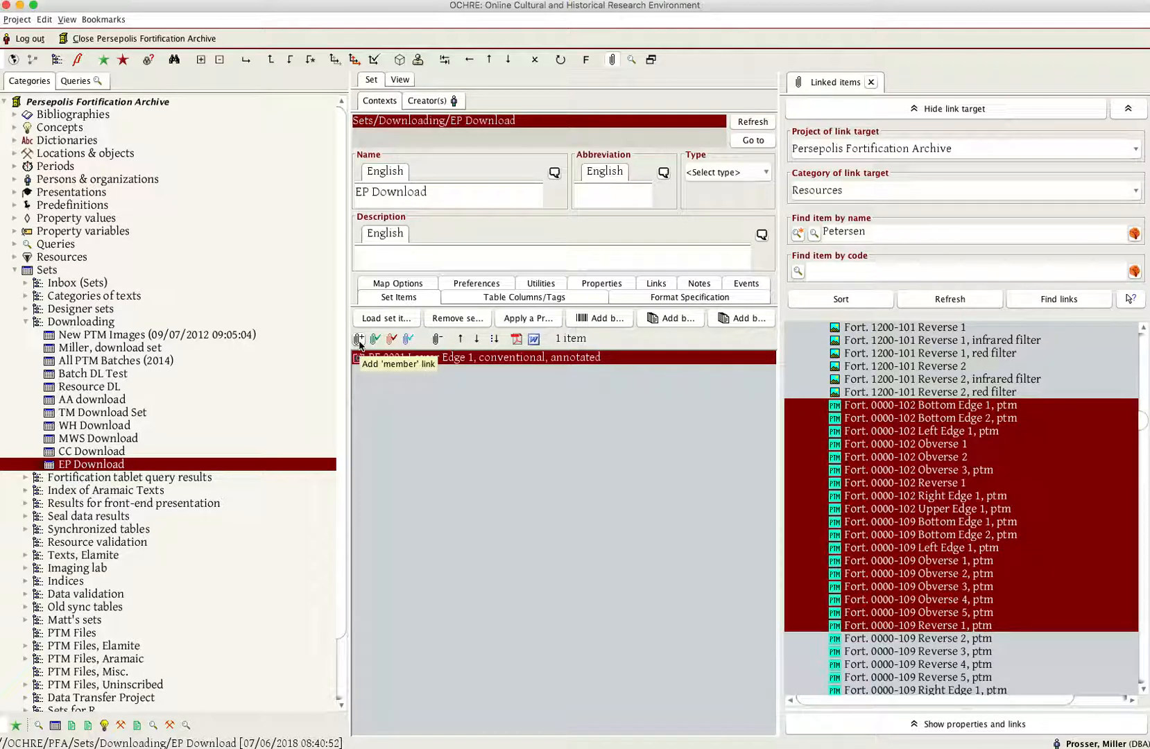
pyautogui.click(358, 340)
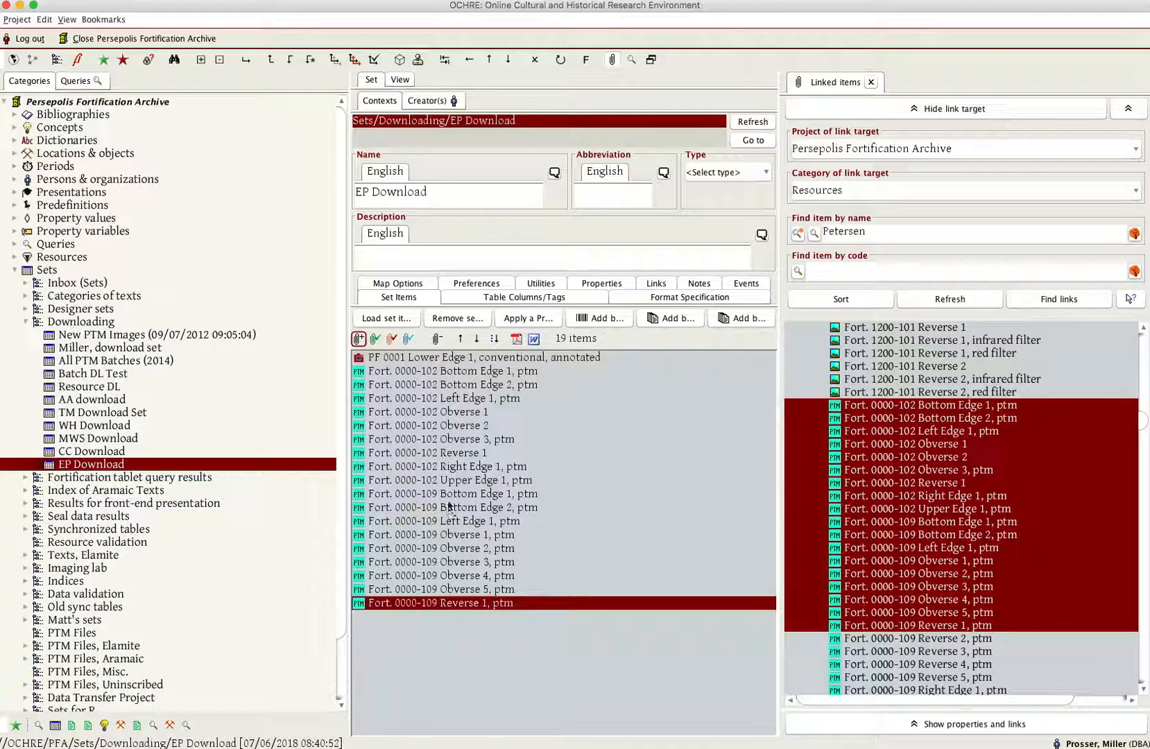
# - Remove the item PF 0001 Lower Edge 1, conventional, annotated from the EP Download set
pyautogui.click(433, 357)
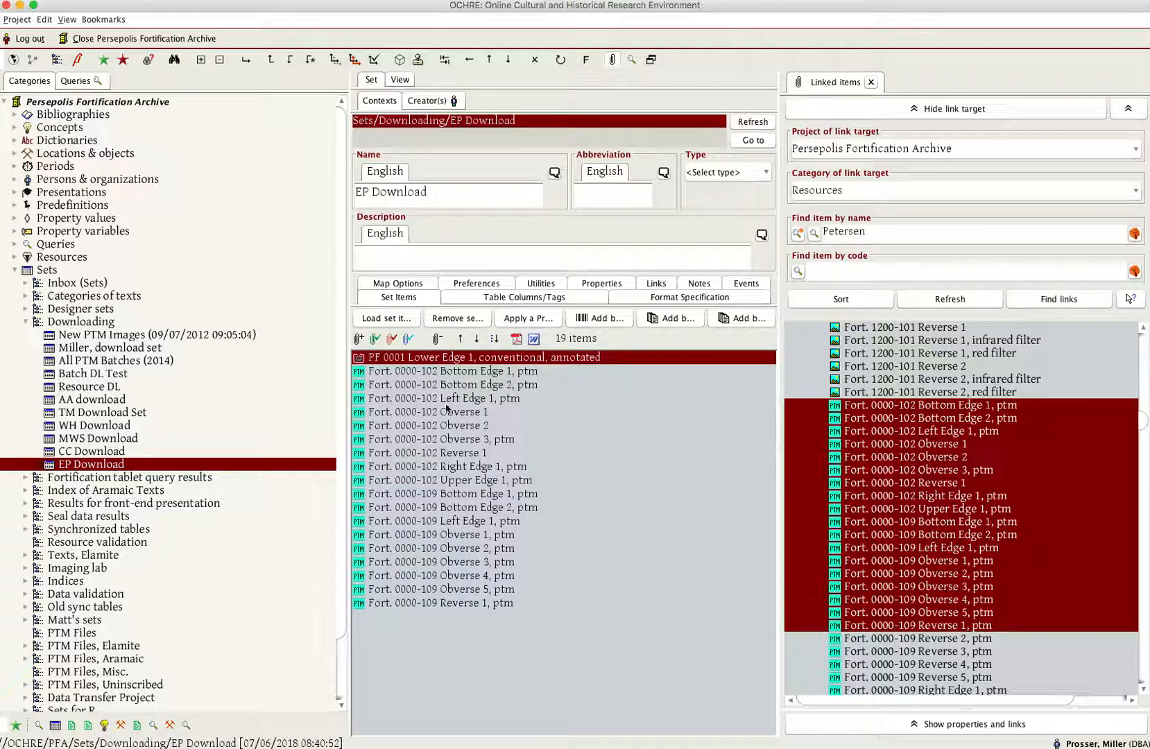
pyautogui.click(437, 340)
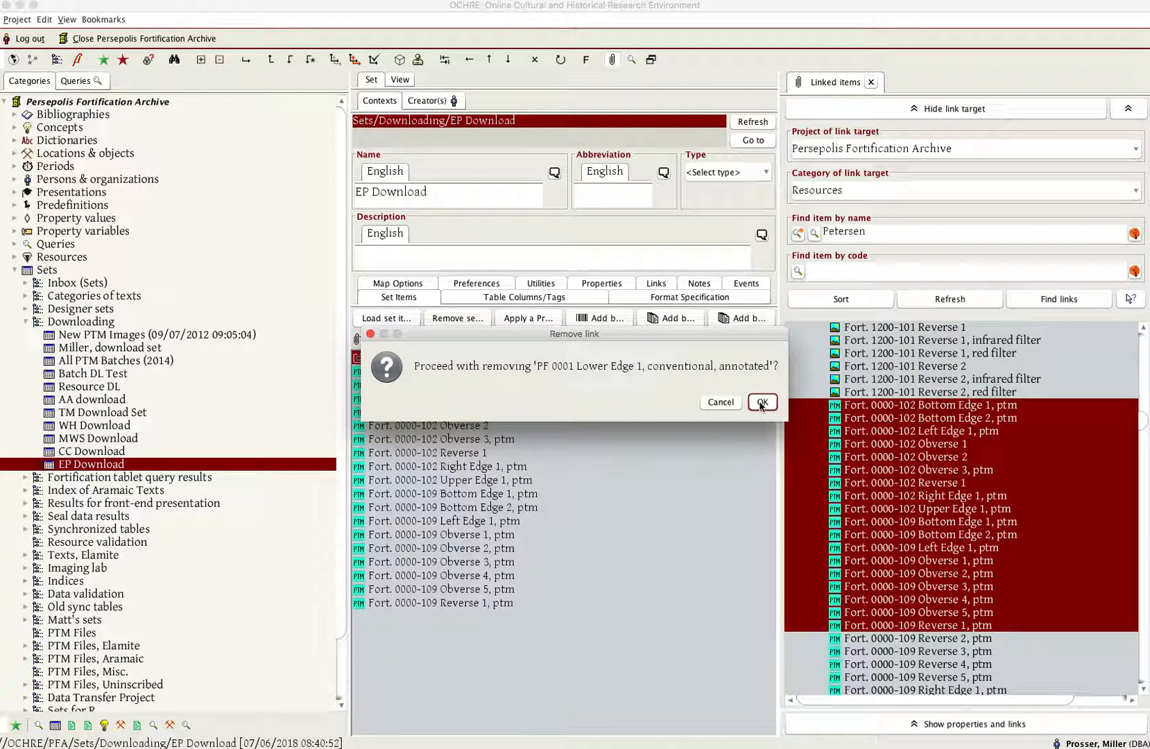
pyautogui.click(761, 402)
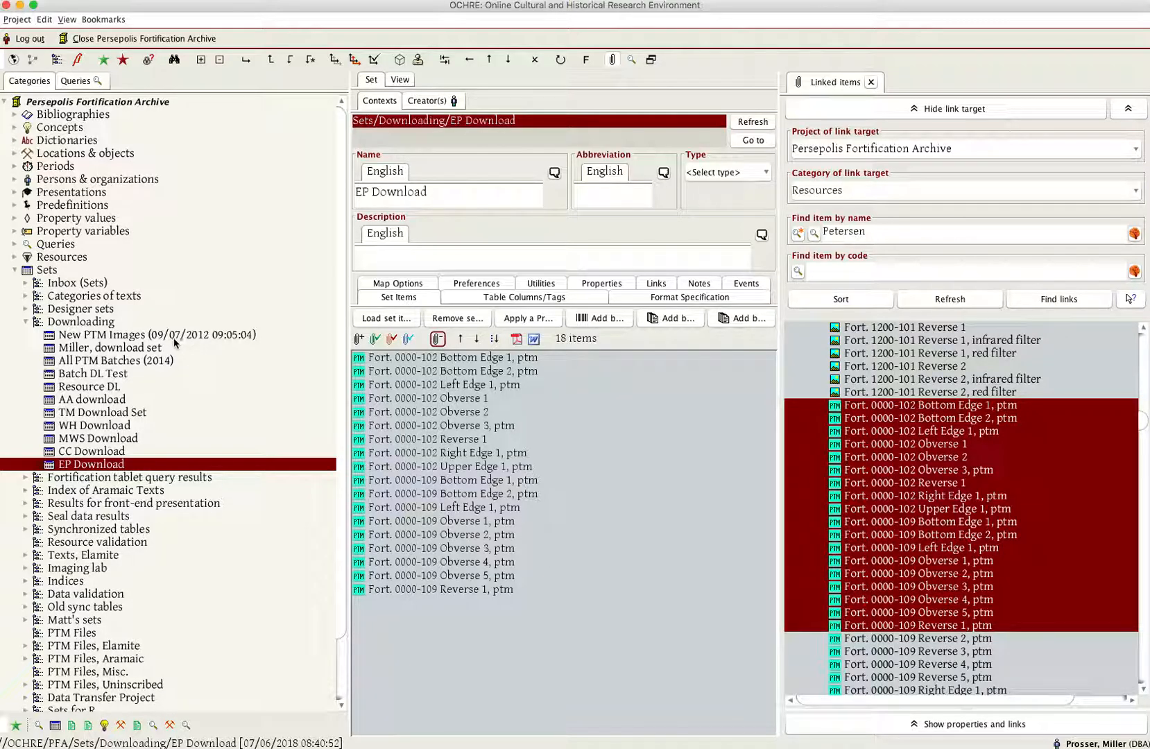
# - Open the EP Download presentation and select the EP Download set used as its index source
pyautogui.click(15, 193)
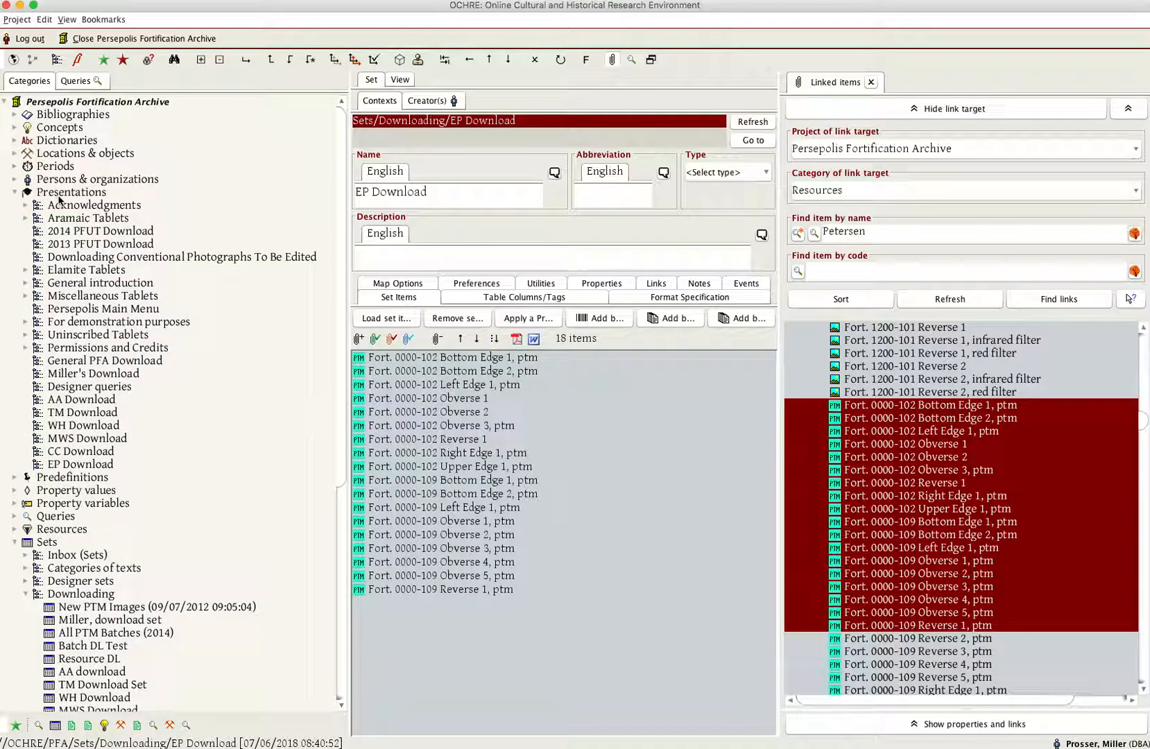
pyautogui.click(80, 465)
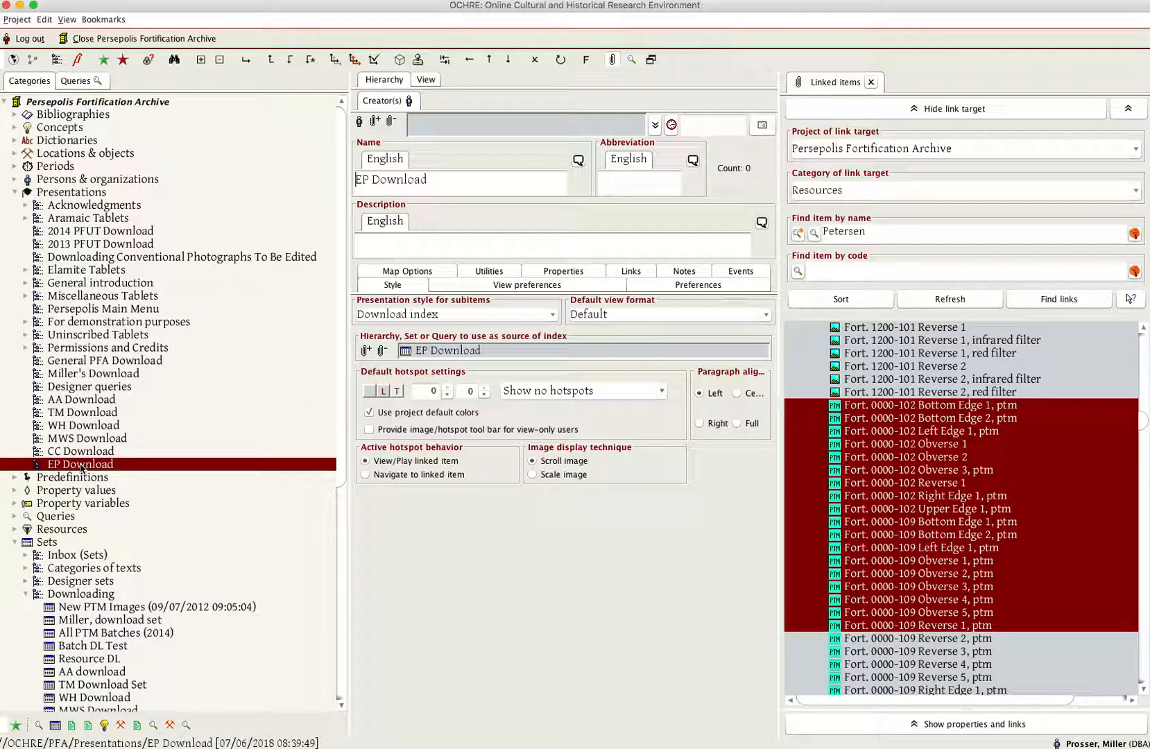
pyautogui.scroll(-4, 83, 476)
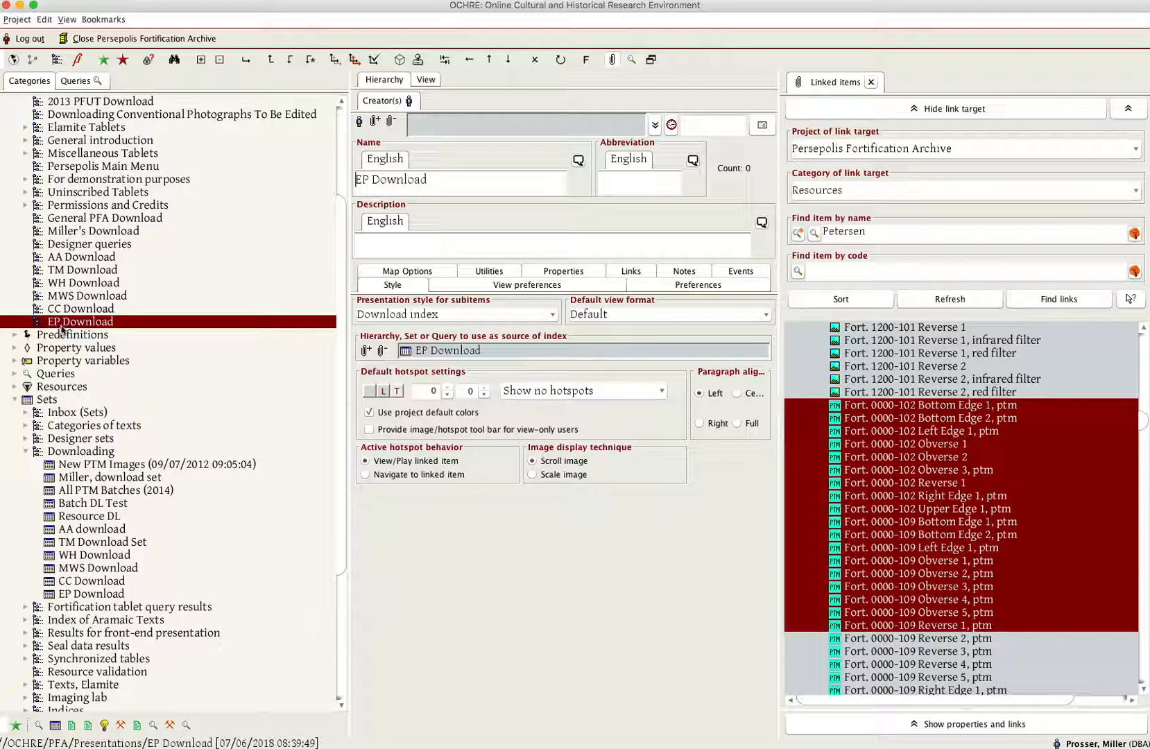
pyautogui.click(420, 350)
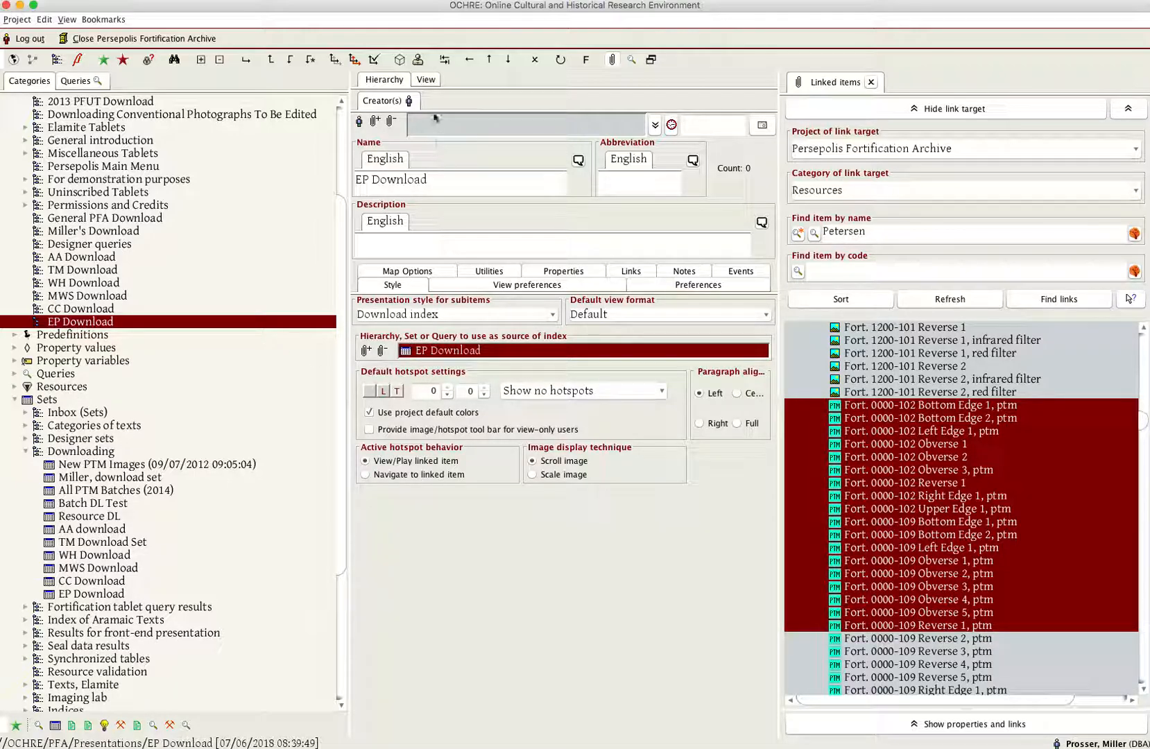
# - Hide the linked items, narrow the project tree and display the EP Download presentation's download view
pyautogui.click(613, 61)
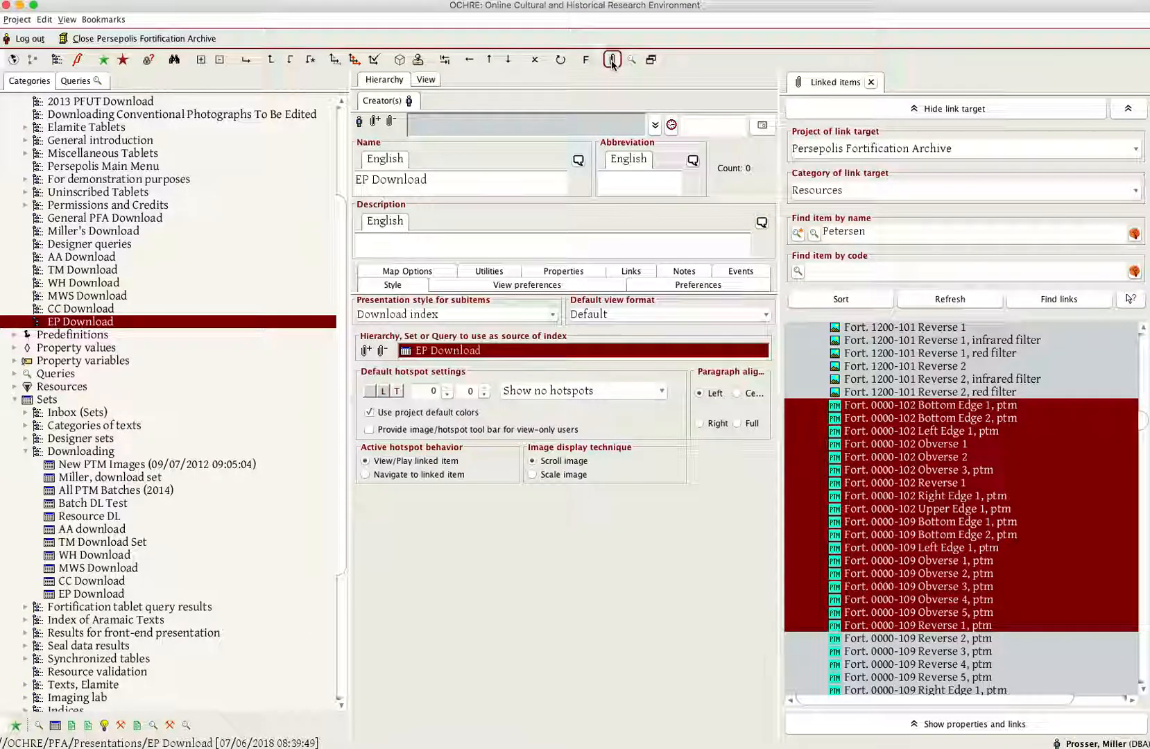
pyautogui.moveTo(349, 91); pyautogui.dragTo(212, 90)
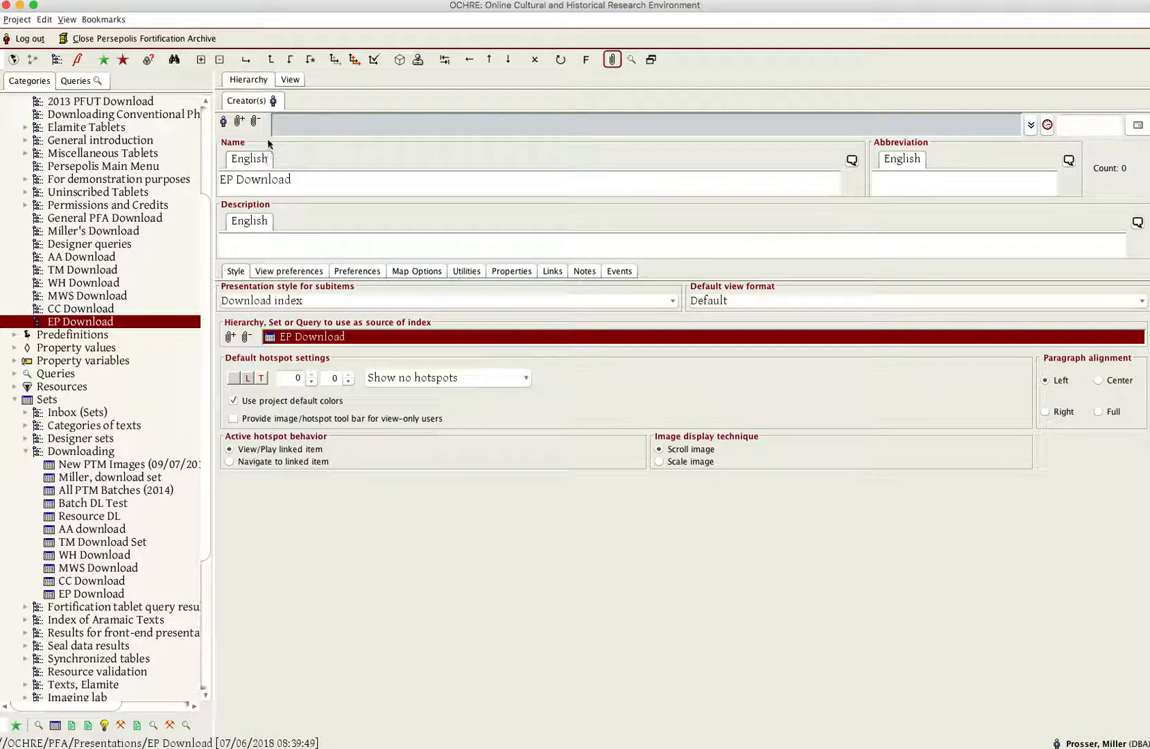
pyautogui.click(290, 80)
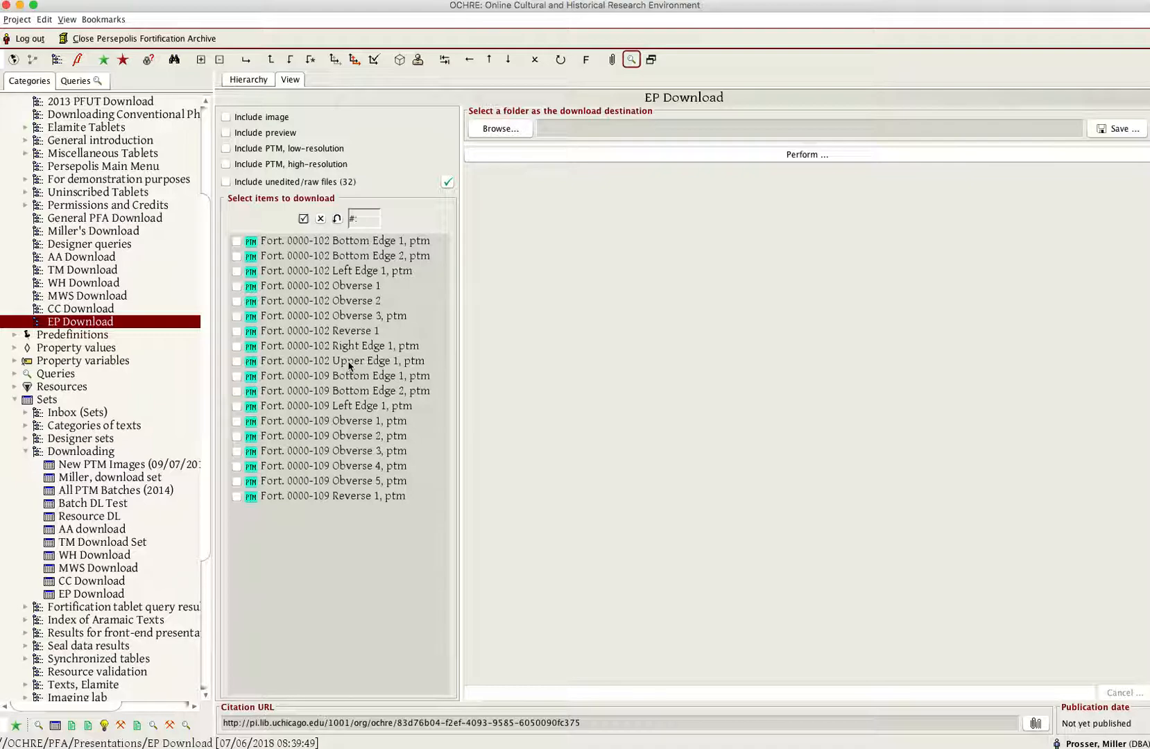
# - Select all listed items for download and include their previews and unedited/raw files, leaving low-resolution PTMs out
pyautogui.click(306, 219)
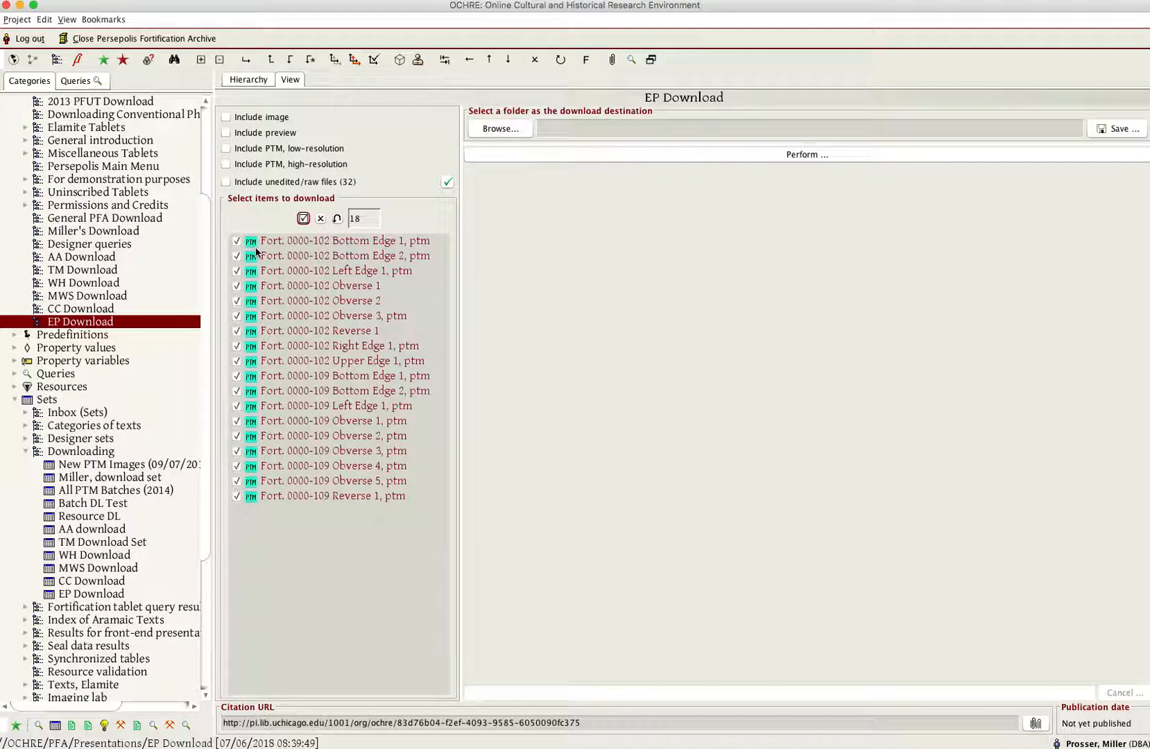
pyautogui.click(226, 135)
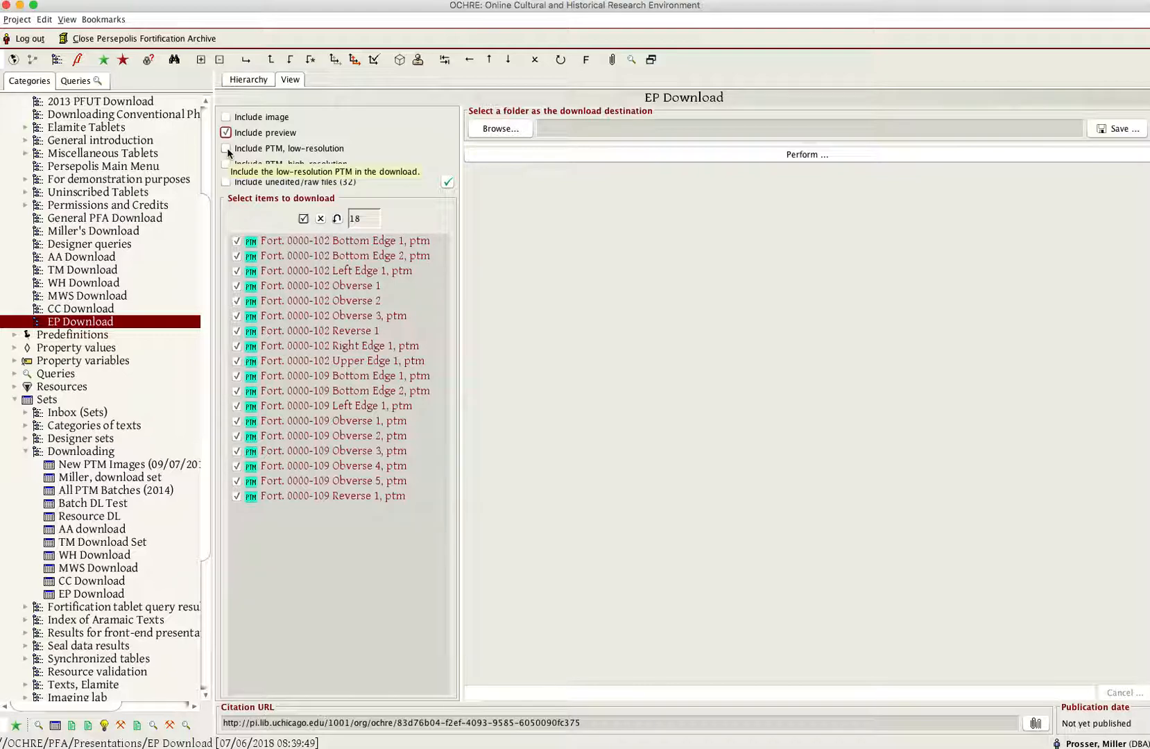
pyautogui.click(227, 149)
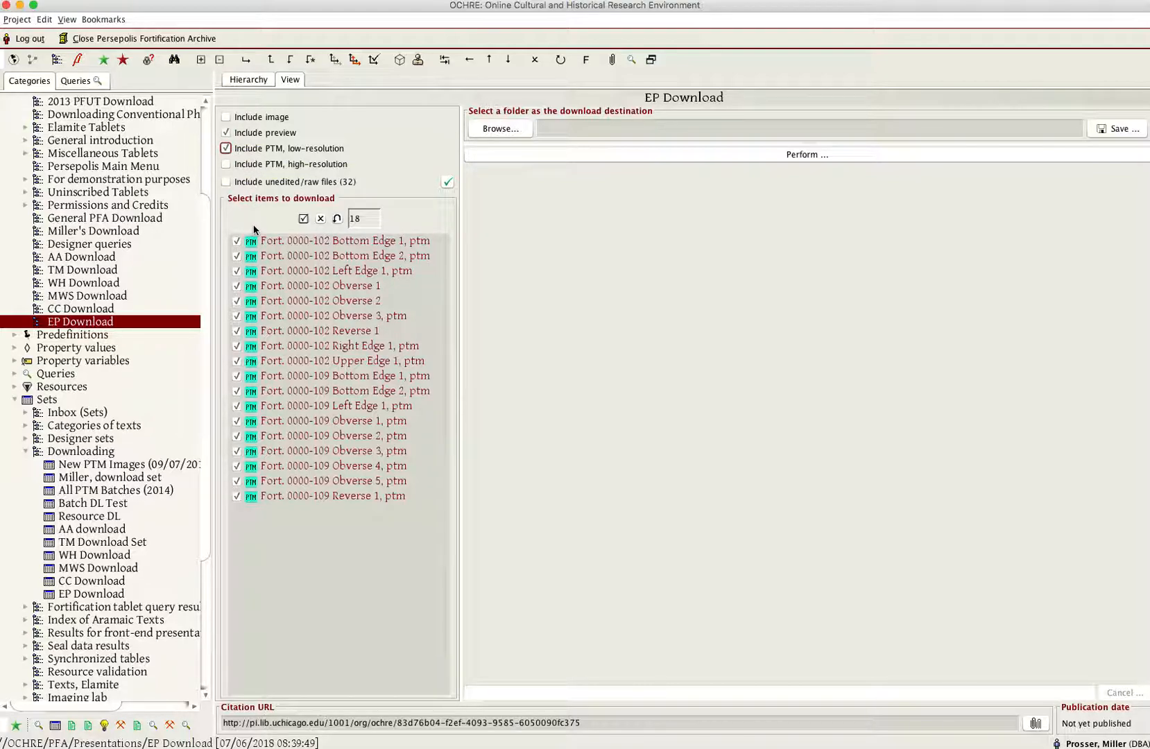
pyautogui.click(226, 148)
pyautogui.click(226, 183)
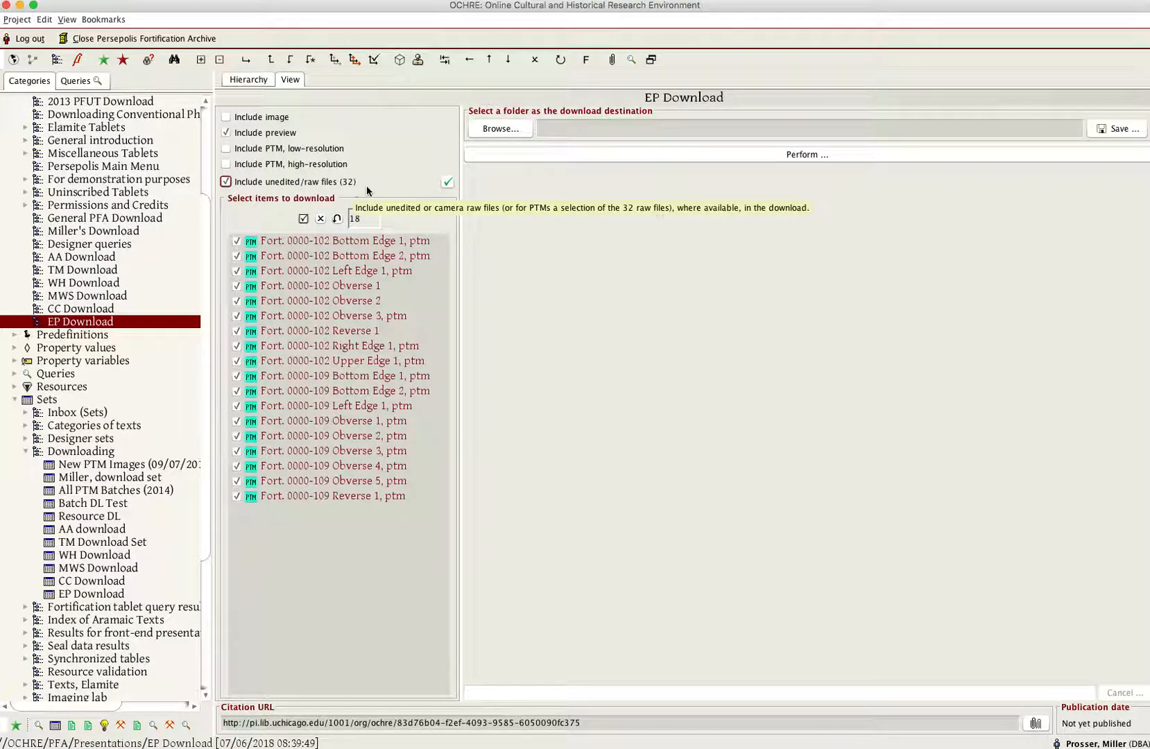
# - Open the selection list for the raw files and enlarge it to show every number
pyautogui.click(446, 184)
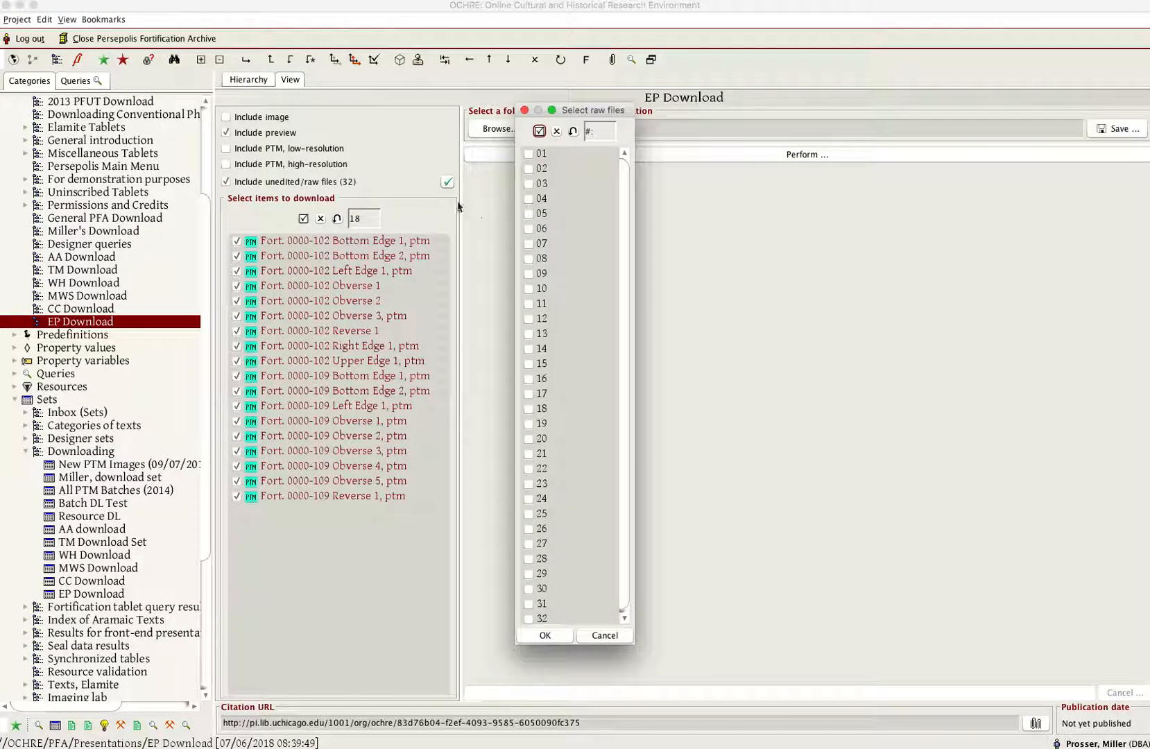
pyautogui.moveTo(633, 643); pyautogui.dragTo(652, 666)
pyautogui.click(530, 258)
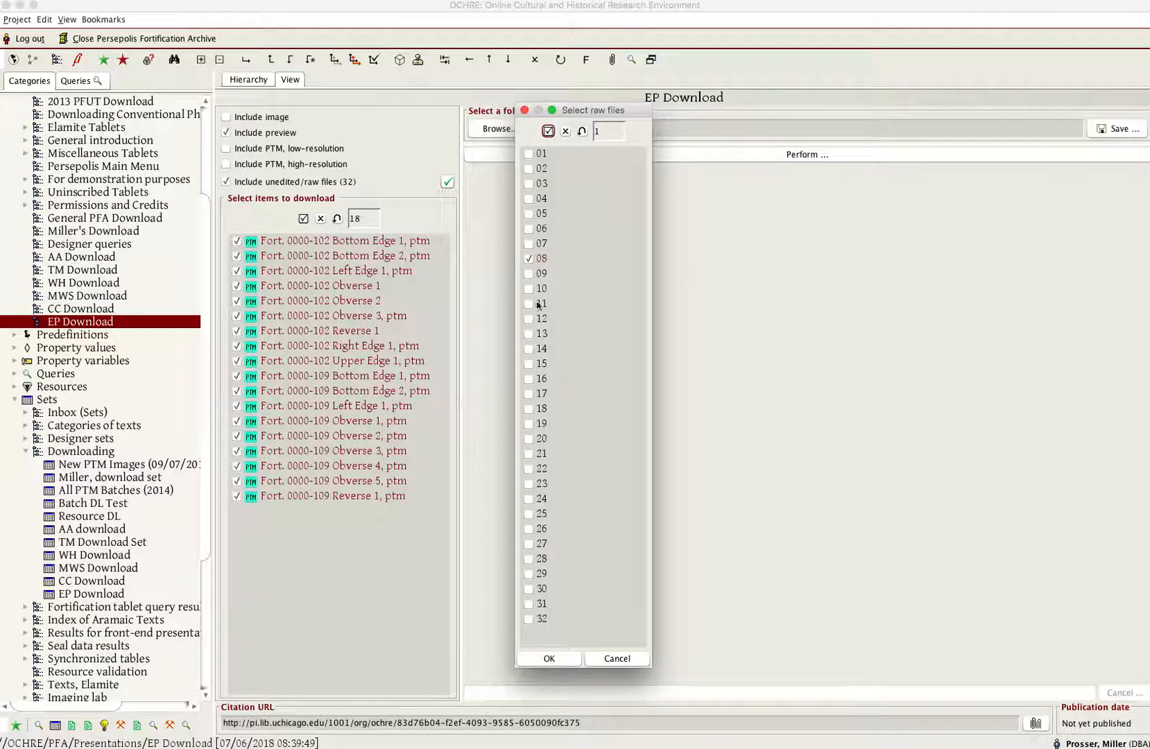
pyautogui.click(530, 276)
pyautogui.click(528, 289)
pyautogui.click(528, 303)
pyautogui.click(548, 131)
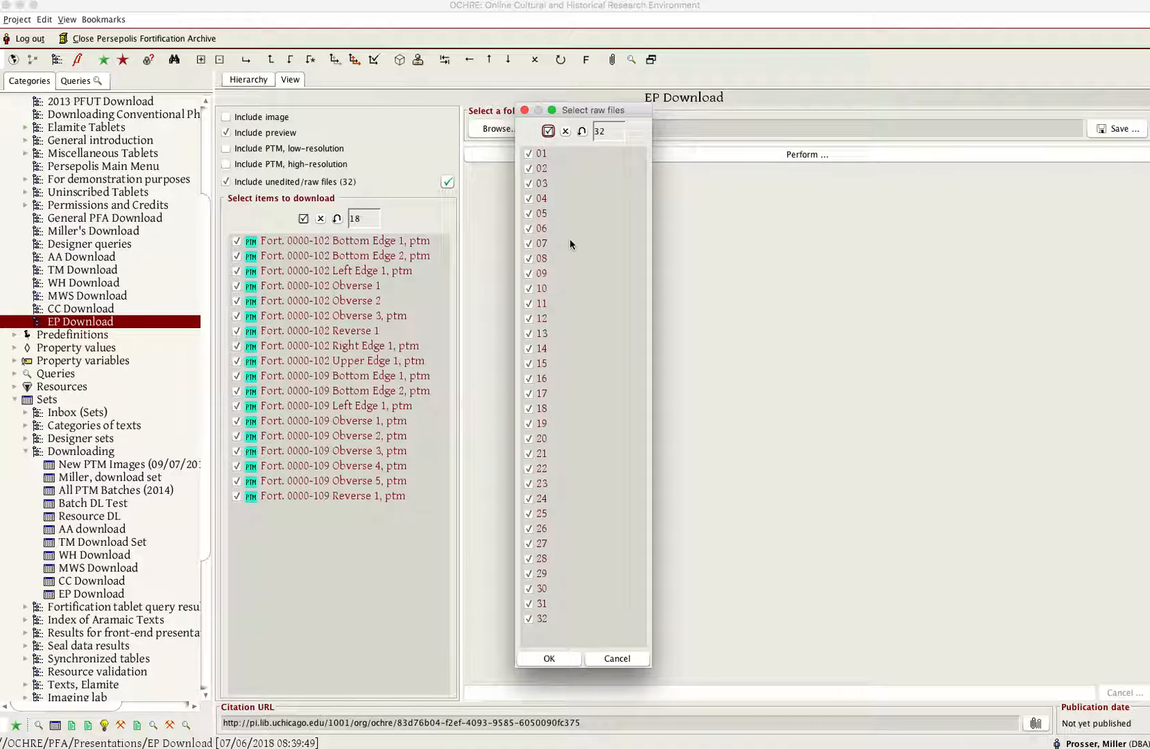
pyautogui.click(565, 131)
# - Restrict the raw files to numbers 08 through 12 and recheck the confirmed selection
pyautogui.click(529, 258)
pyautogui.click(529, 274)
pyautogui.click(529, 288)
pyautogui.click(529, 303)
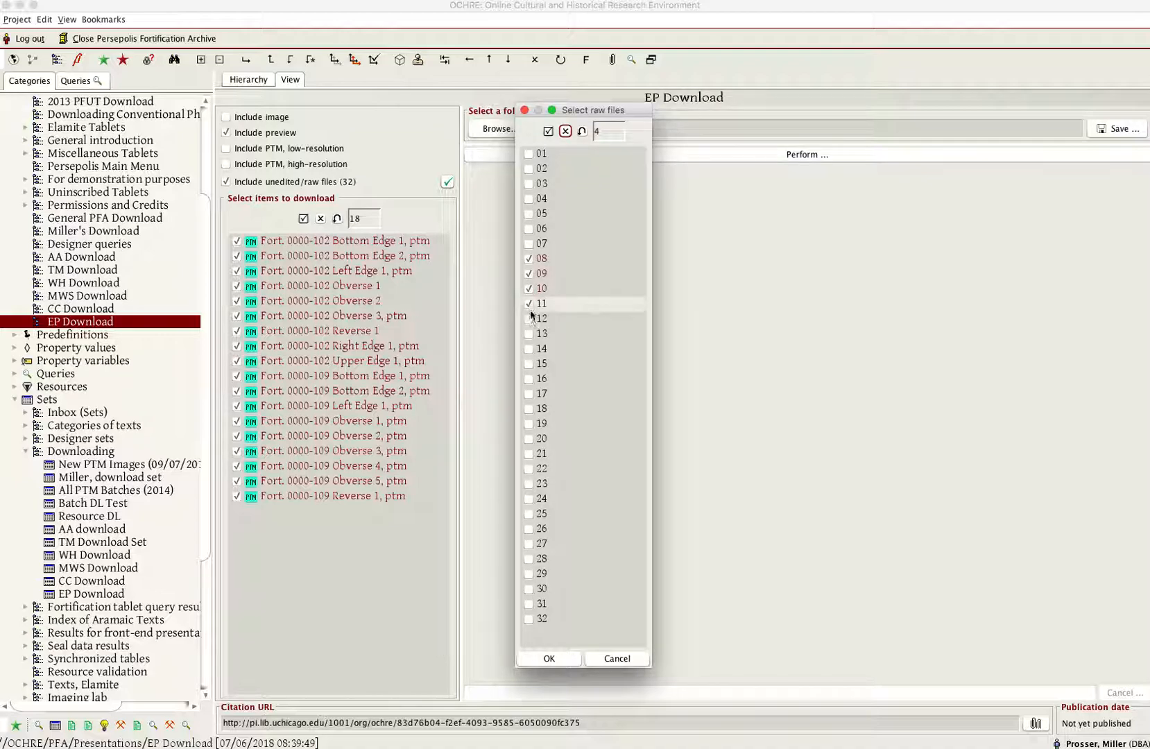
pyautogui.click(548, 658)
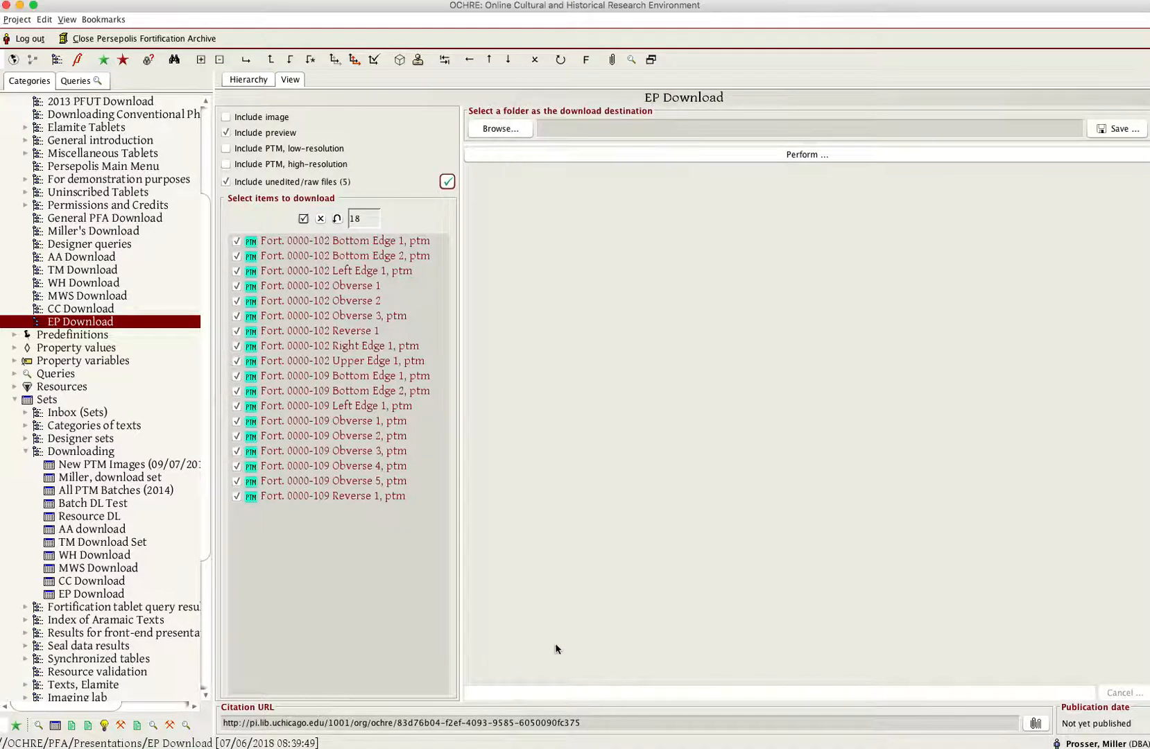
pyautogui.click(447, 182)
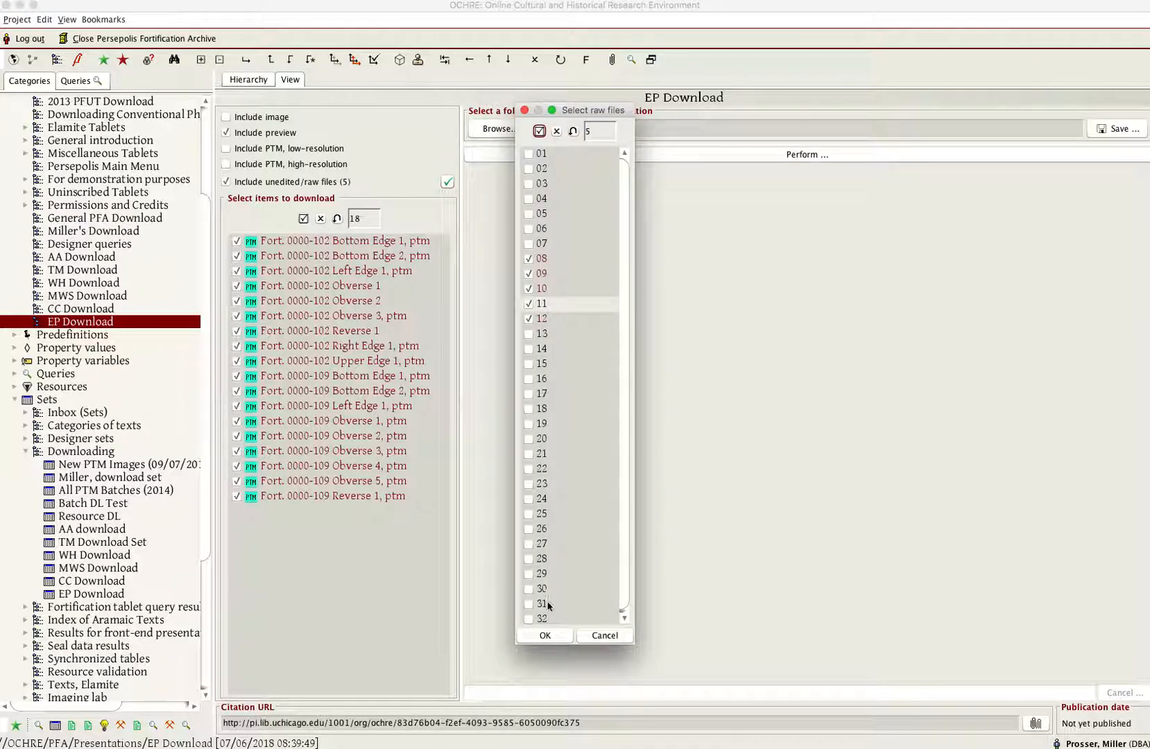
pyautogui.click(545, 636)
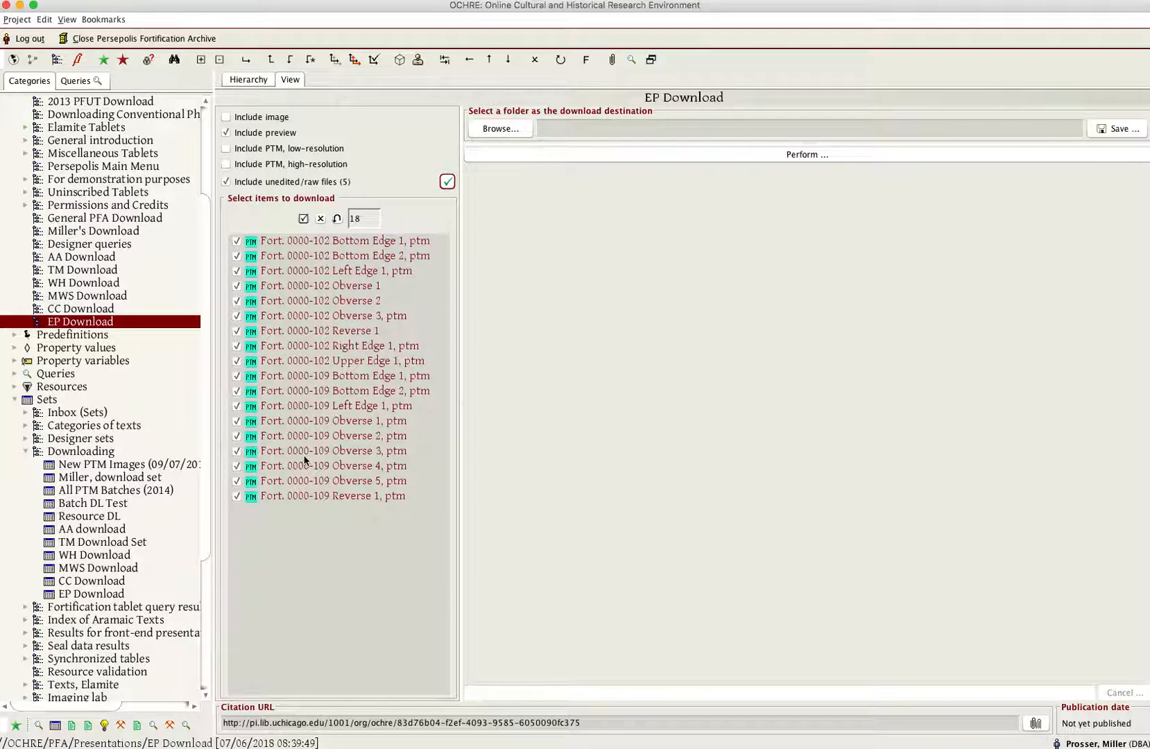
# - Set the Desktop folder as the download destination and perform the download of the selected files
pyautogui.click(505, 128)
pyautogui.click(507, 130)
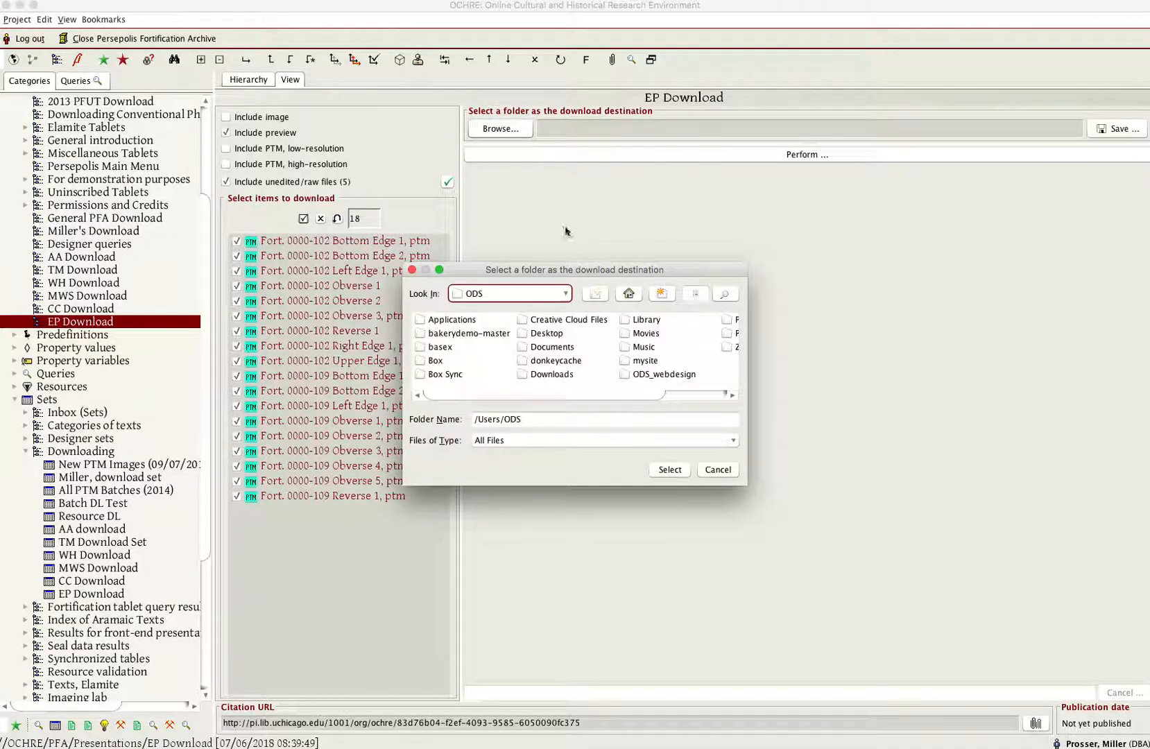
pyautogui.doubleClick(548, 333)
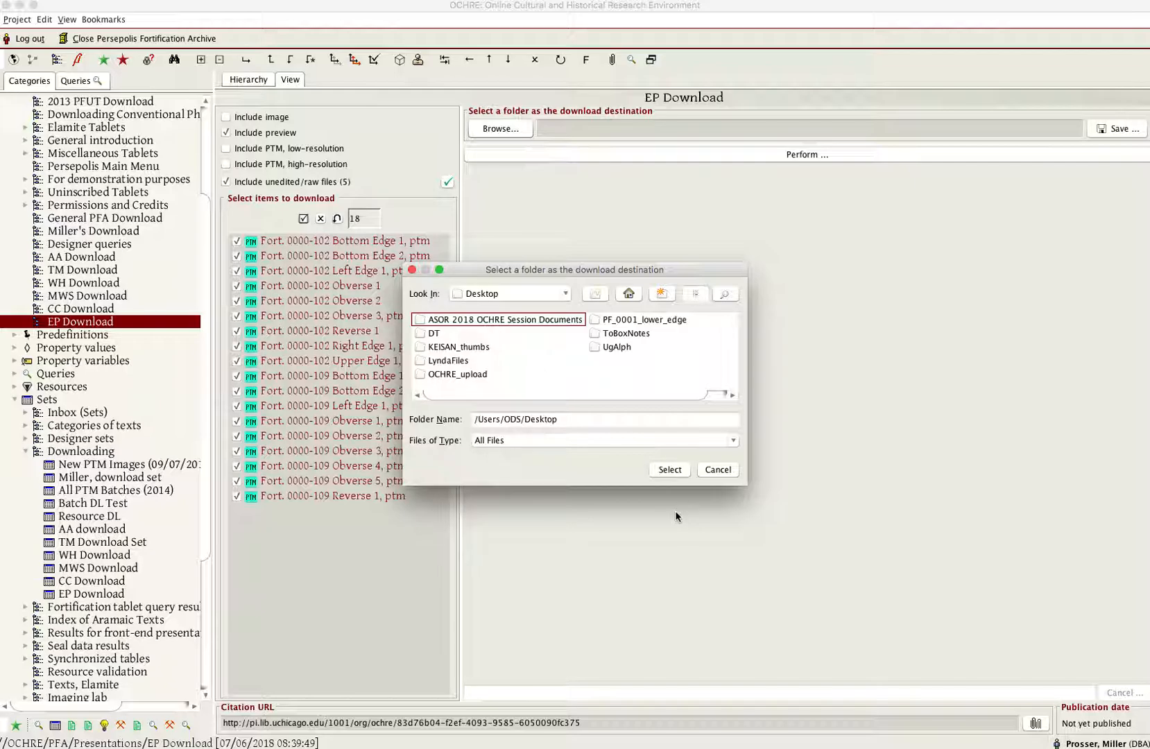
pyautogui.click(670, 471)
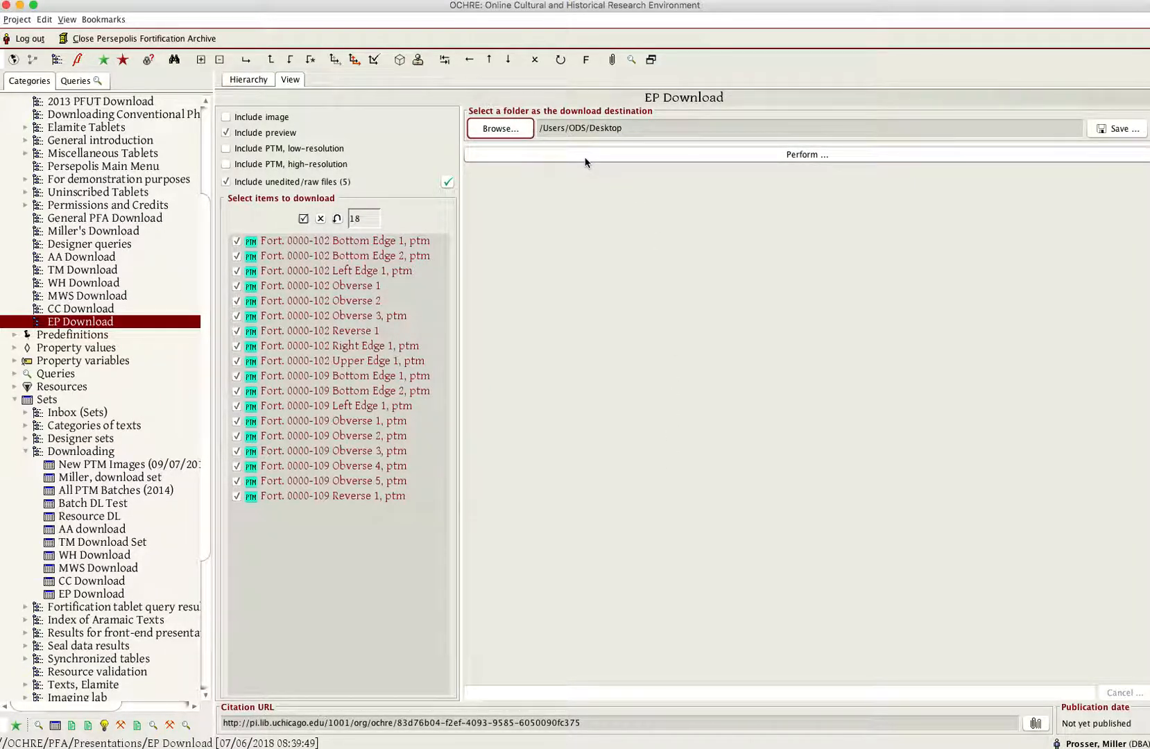
pyautogui.click(797, 157)
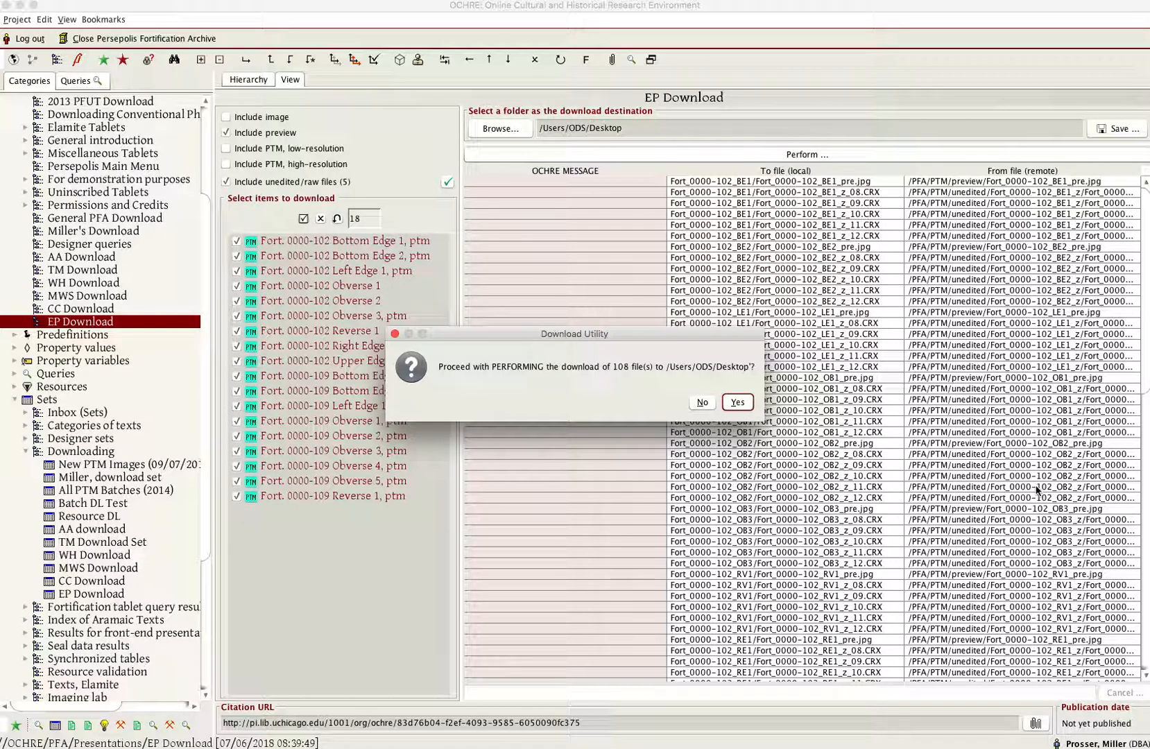
pyautogui.click(737, 402)
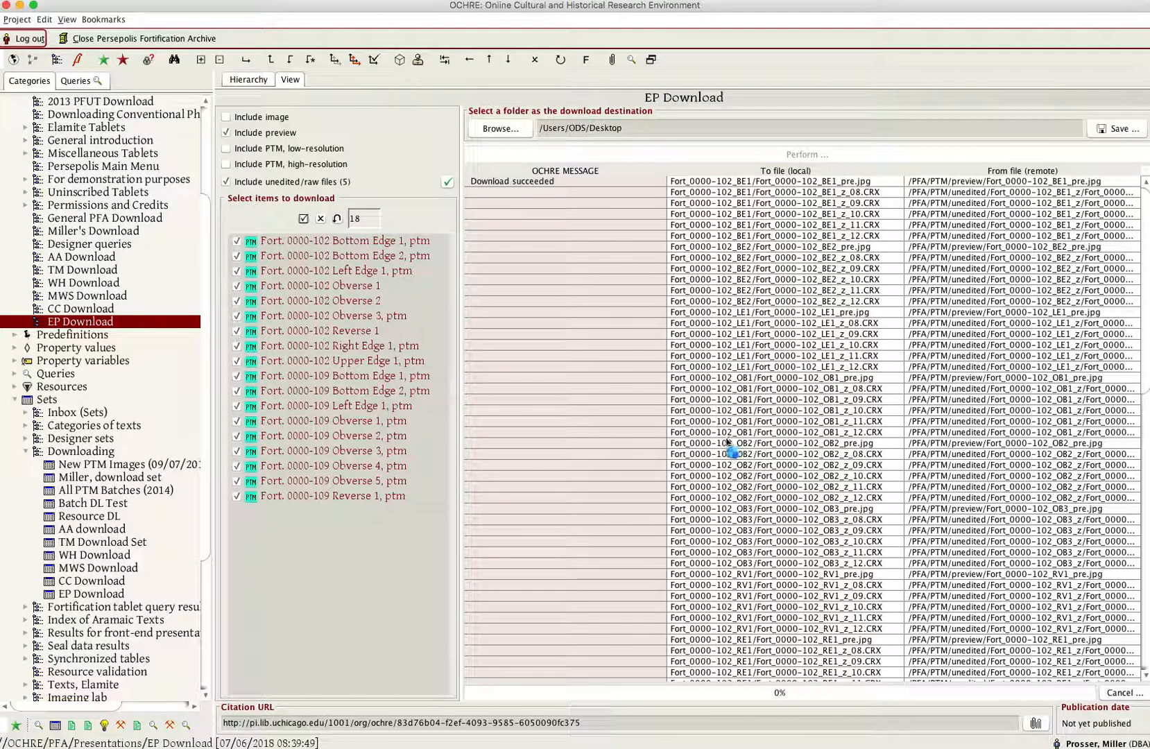